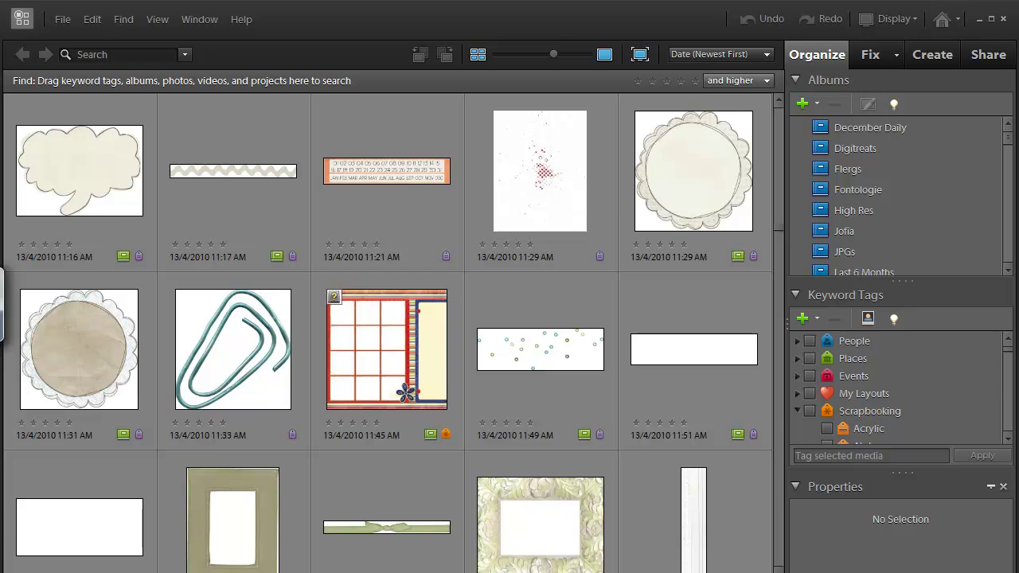
# Shrink the catalog thumbnails to the smallest grid size and browse through the scrapbooking media
pyautogui.click(477, 54)
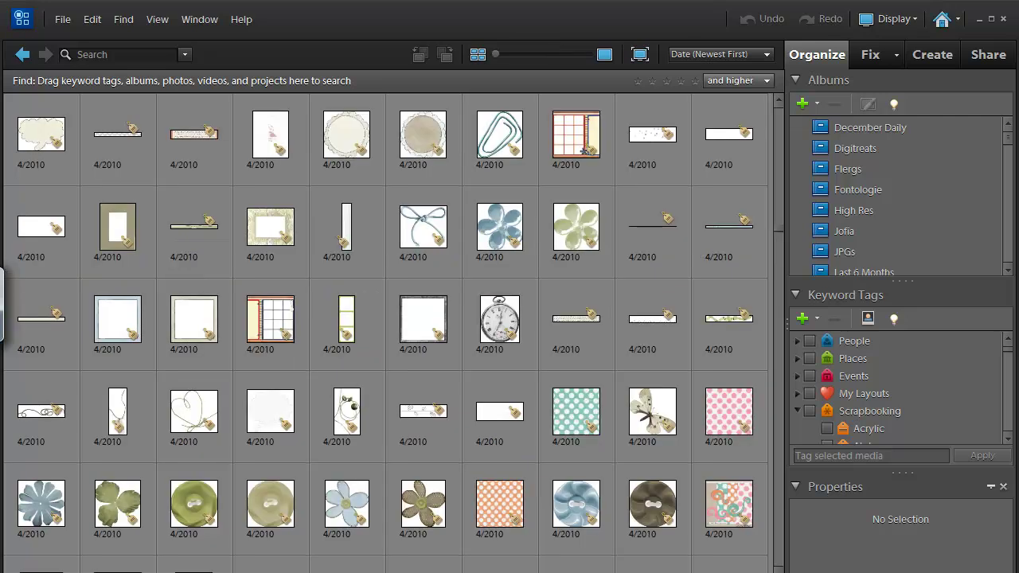
pyautogui.click(778, 280)
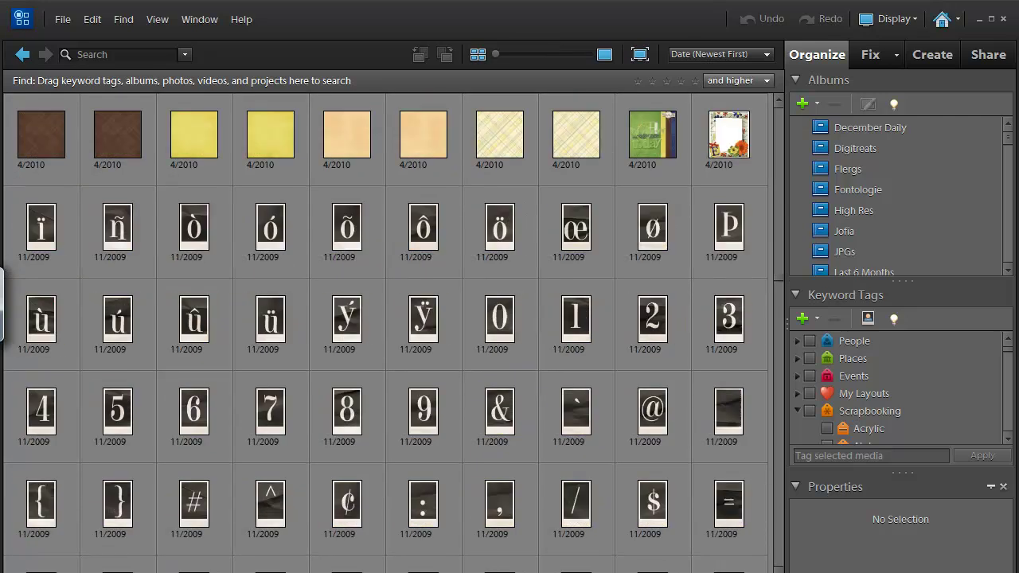
pyautogui.scroll(-2, 385, 332)
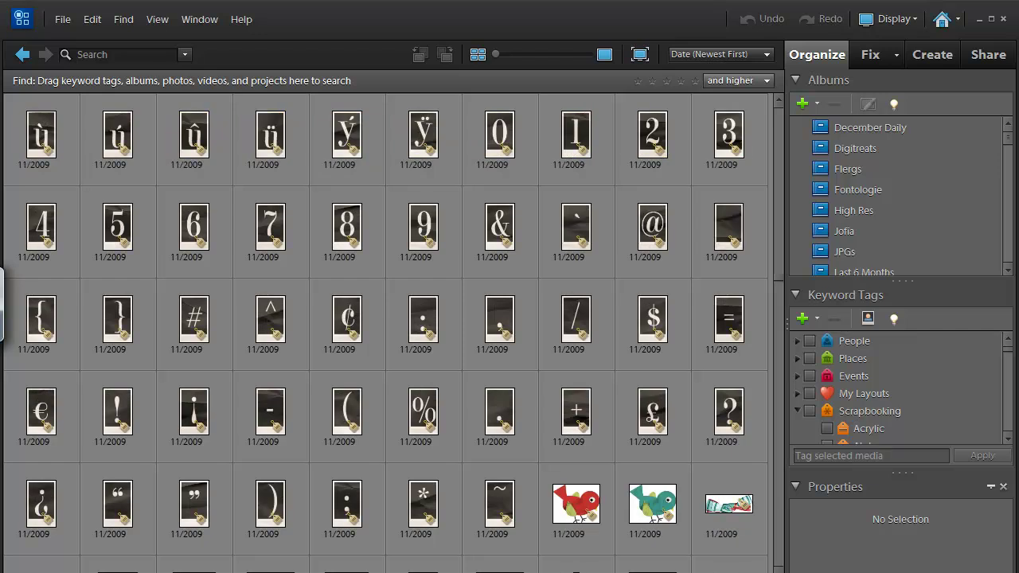
pyautogui.scroll(15, 385, 333)
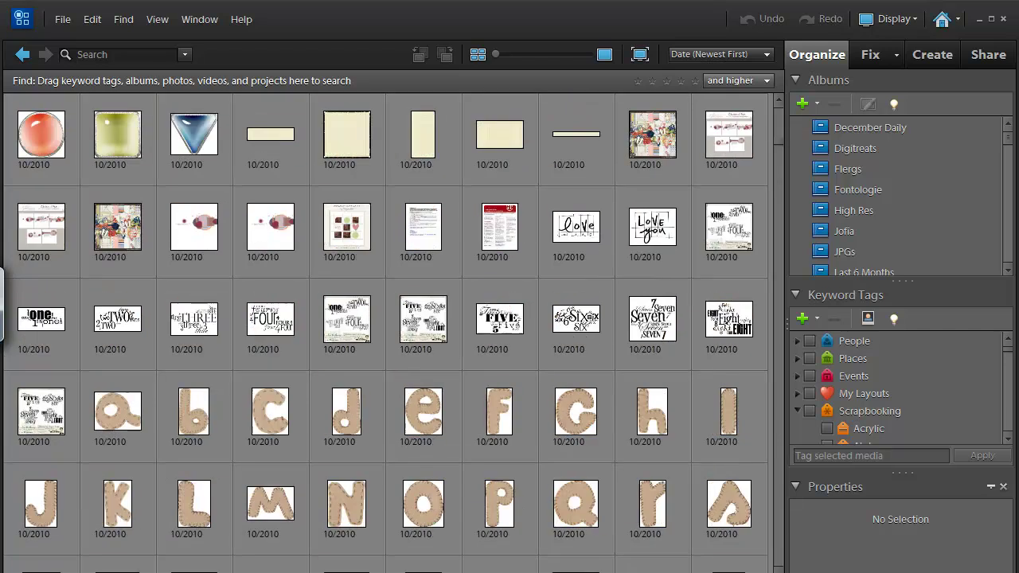
pyautogui.press('pageup')
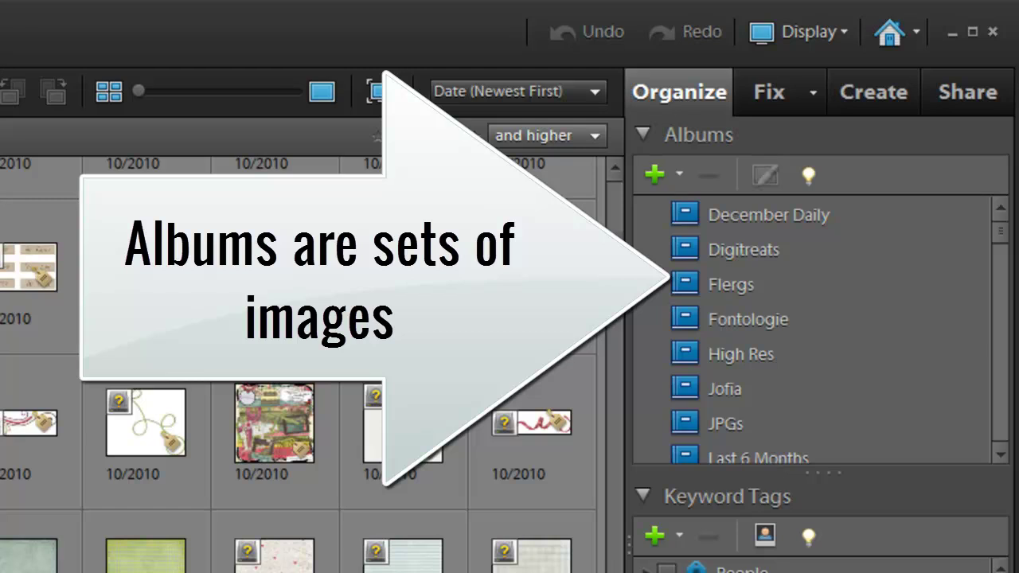
# Look through the keyword tags, including the Scrapbooking category and its sub-categories
pyautogui.scroll(-10, 820, 330)
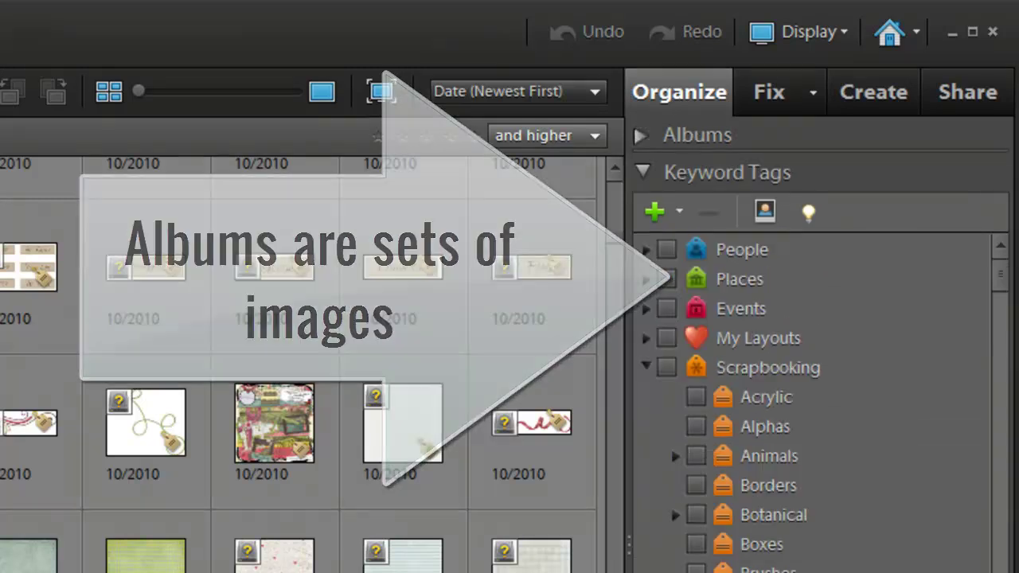
pyautogui.scroll(-12, 812, 402)
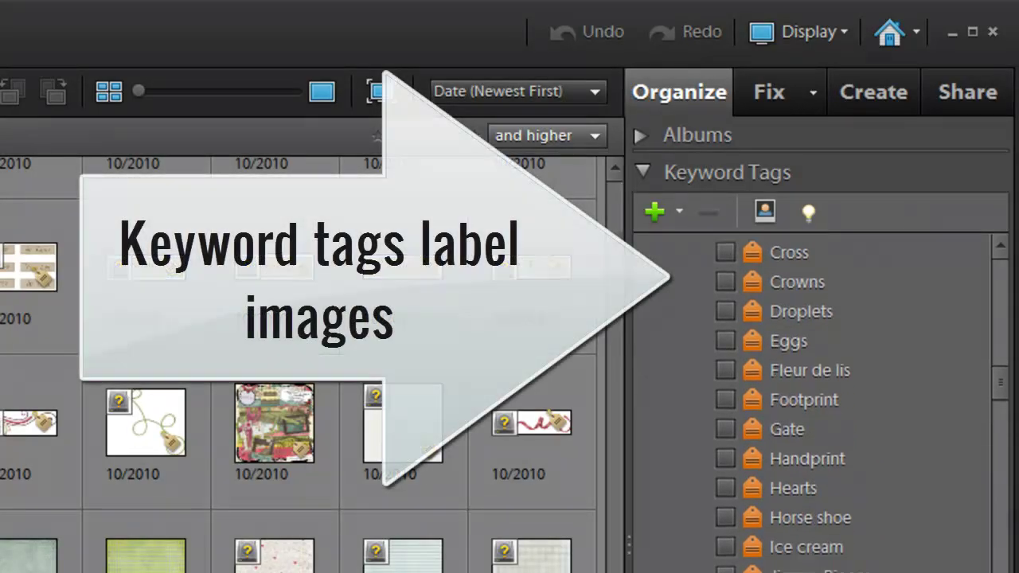
pyautogui.scroll(10, 812, 398)
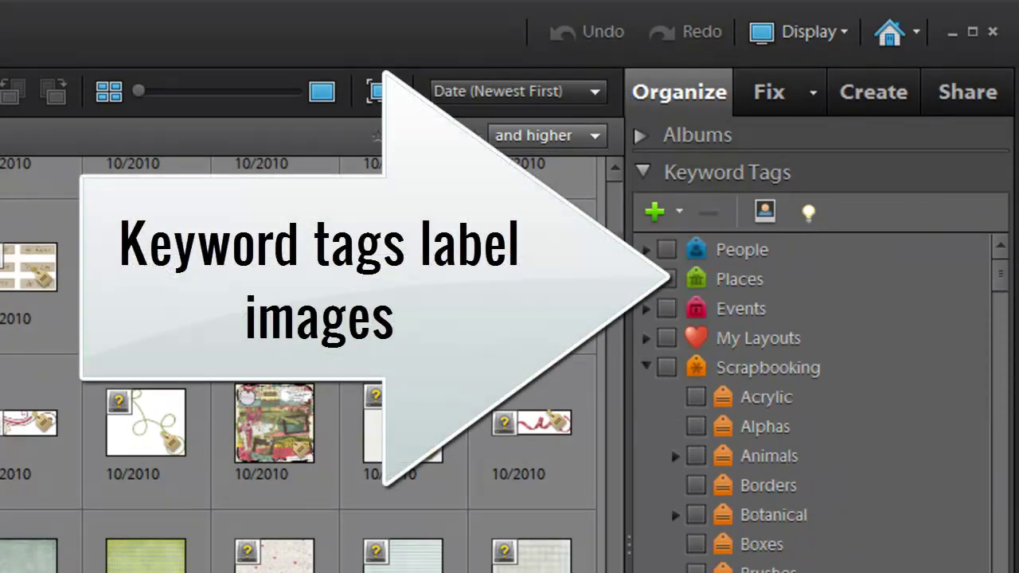
pyautogui.click(646, 367)
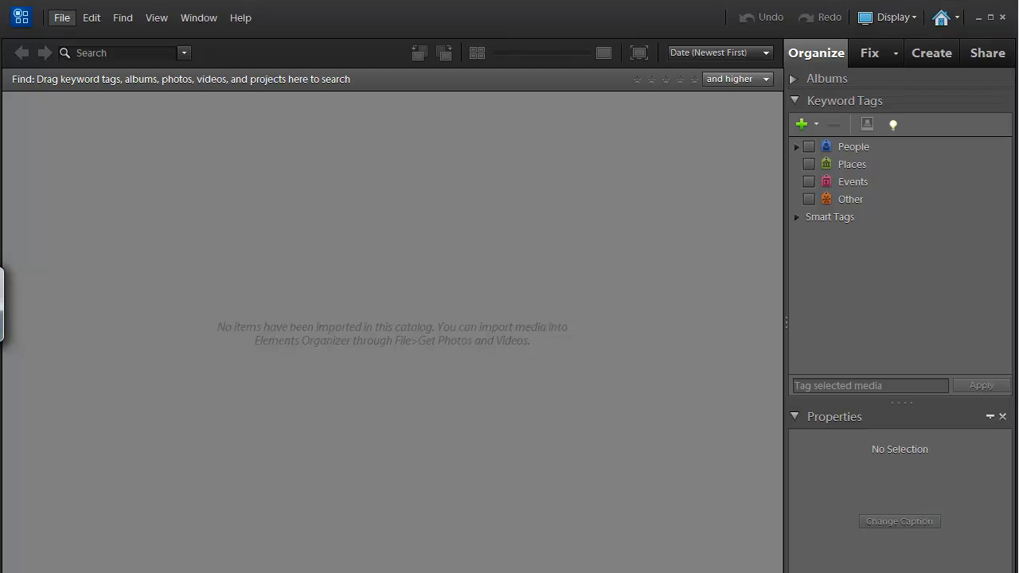
# Remove the personal Pictures folder from the list of watched folders
pyautogui.click(61, 18)
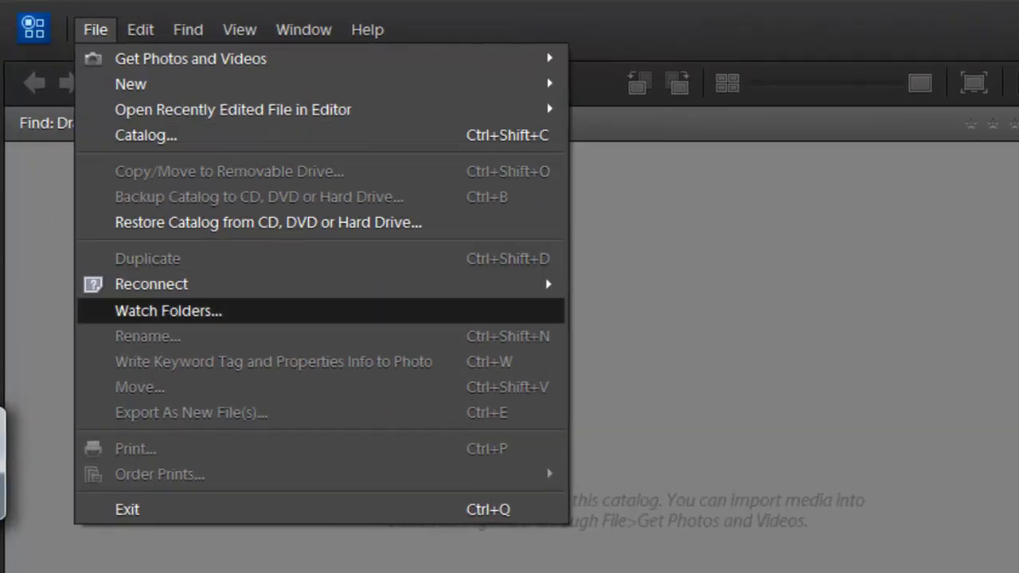
pyautogui.click(135, 250)
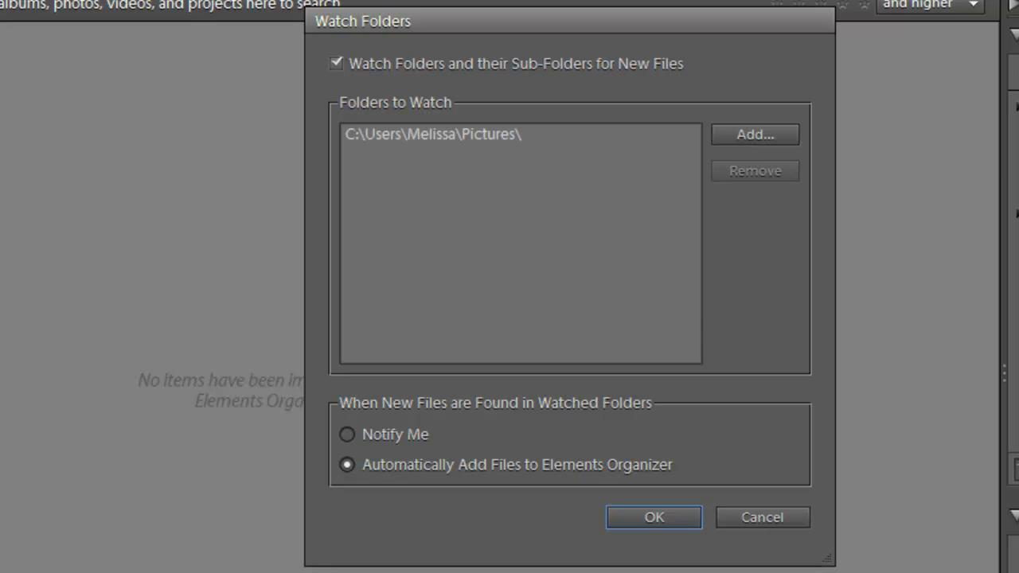
pyautogui.click(520, 134)
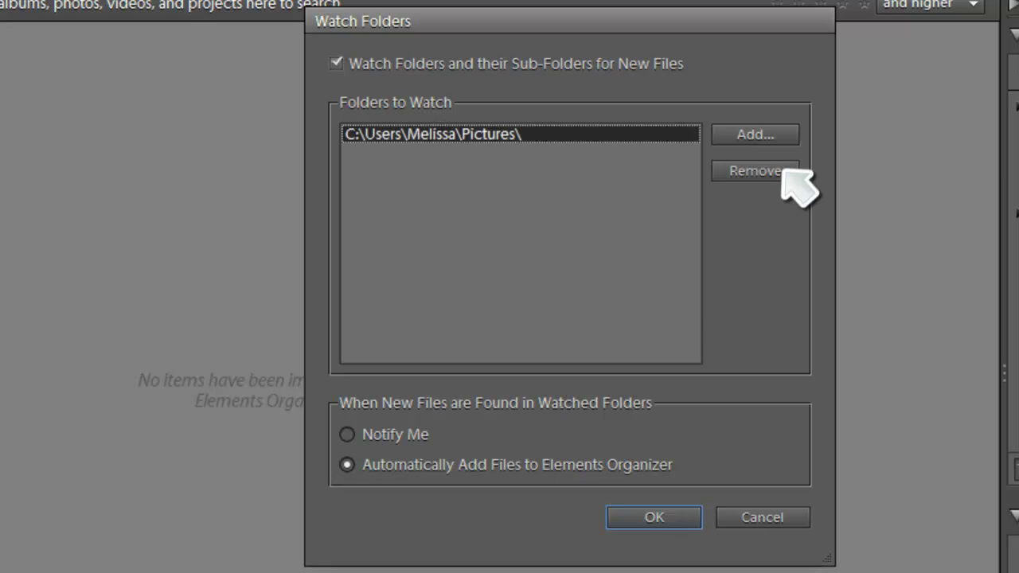
pyautogui.click(783, 171)
pyautogui.click(783, 170)
# Add C:\Digi as a watched folder and apply the watch folder settings
pyautogui.click(755, 135)
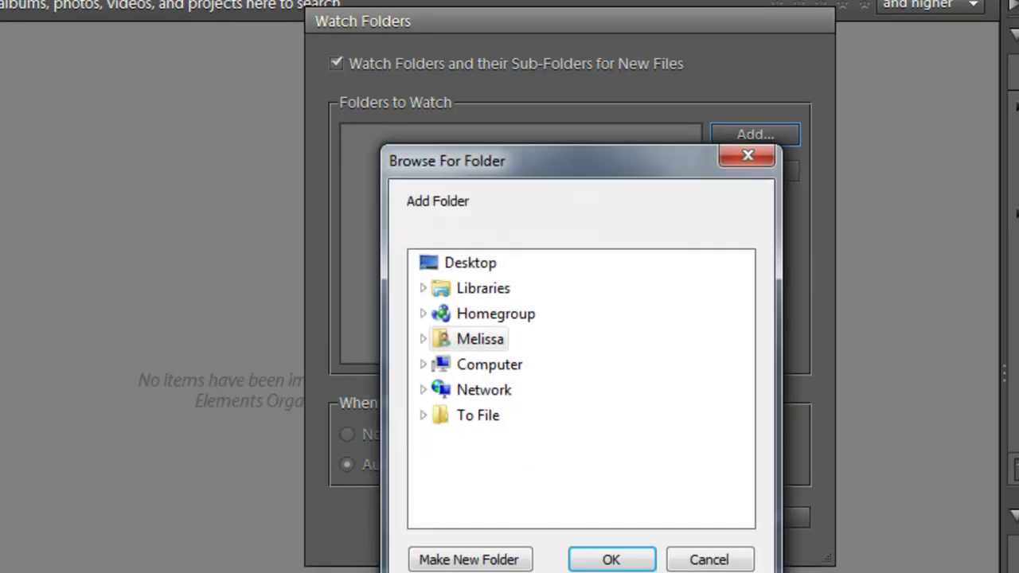
pyautogui.click(423, 365)
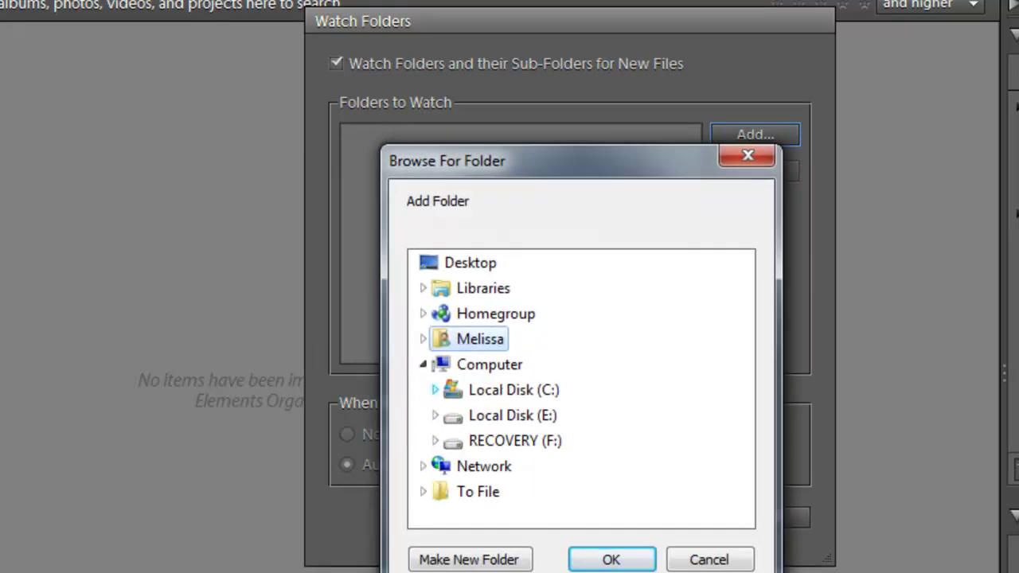
pyautogui.click(434, 390)
pyautogui.click(461, 337)
pyautogui.click(444, 336)
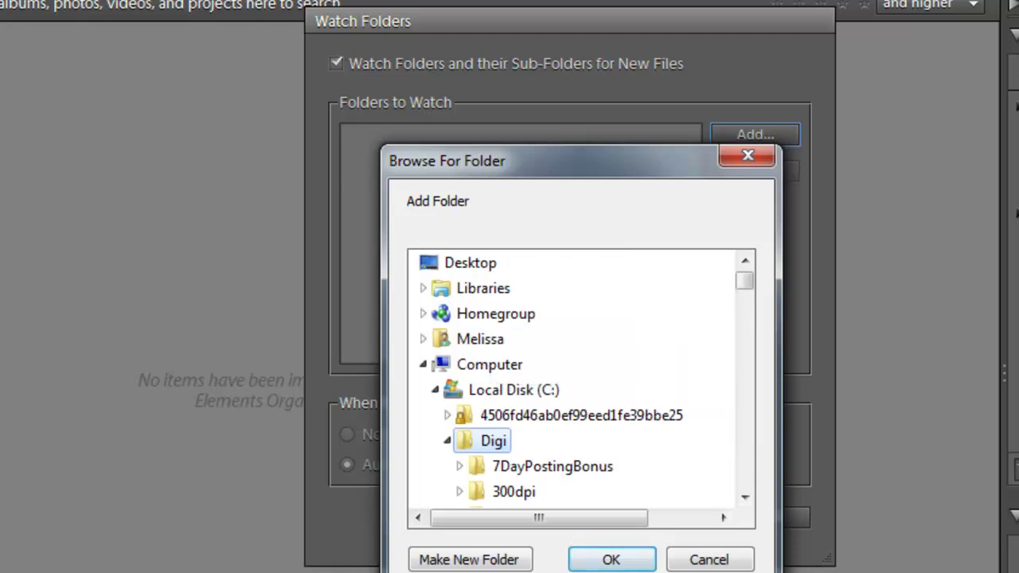
pyautogui.click(610, 560)
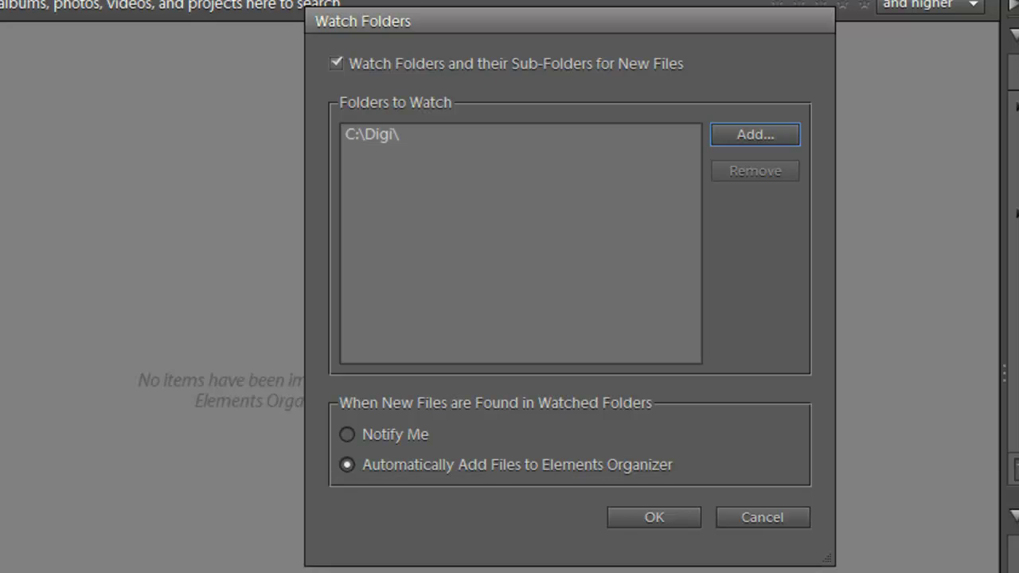
pyautogui.click(625, 517)
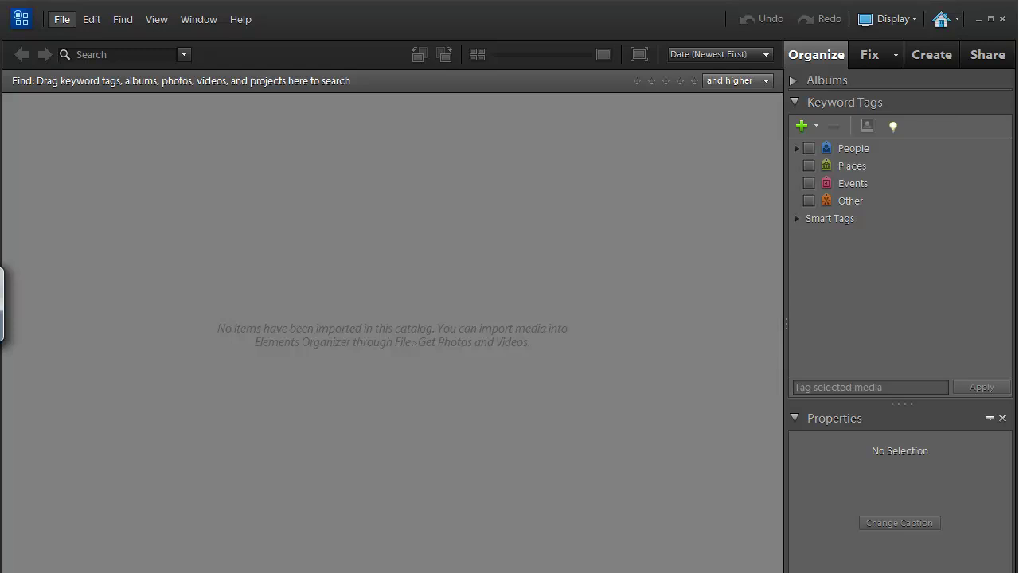
# Import the media from the Tangie folder in C:\Digi, including its subfolders, using From Files and Folders
pyautogui.click(61, 19)
pyautogui.moveTo(119, 37)
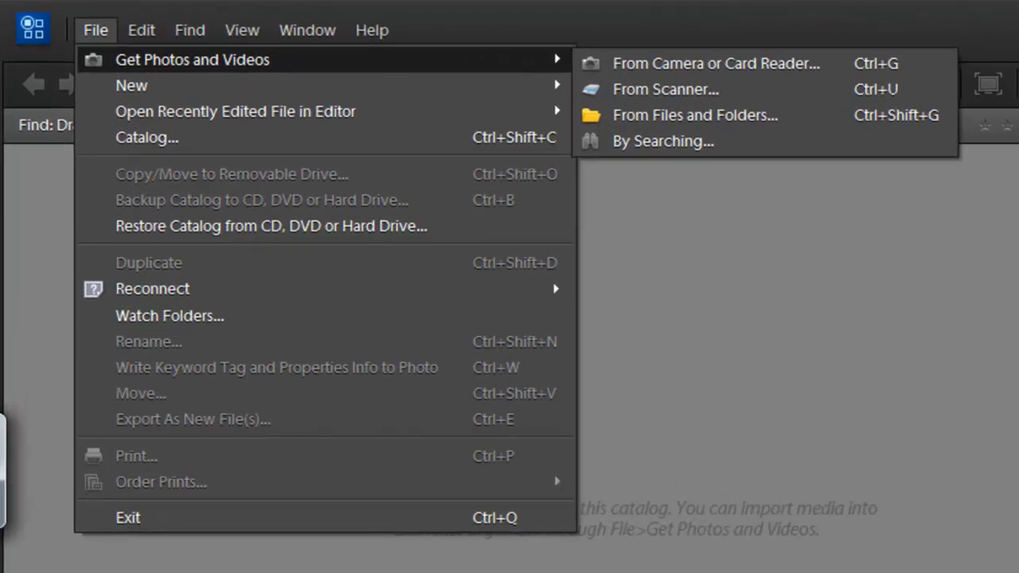
pyautogui.click(708, 117)
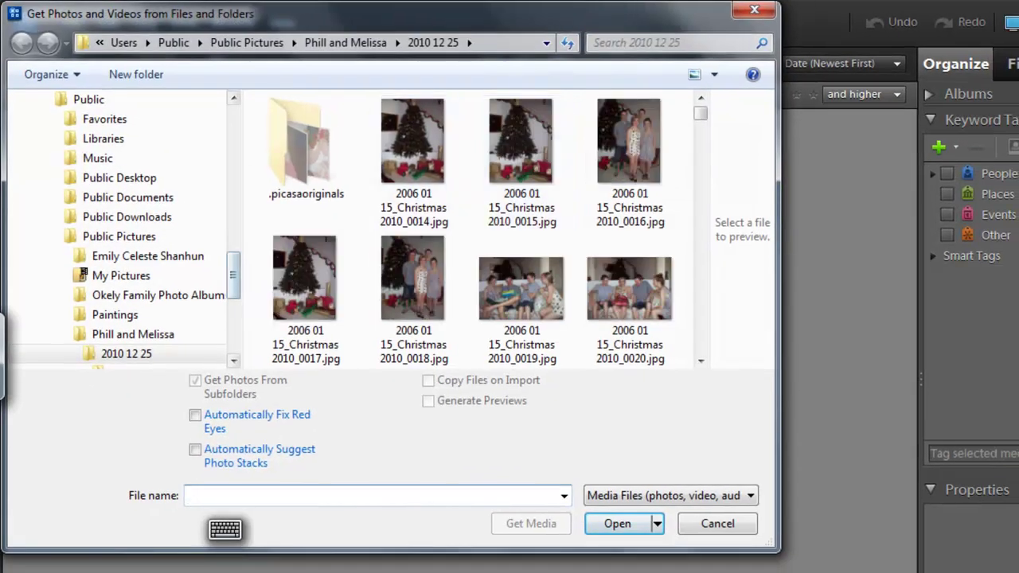
pyautogui.scroll(5, 119, 230)
pyautogui.scroll(-6, 119, 231)
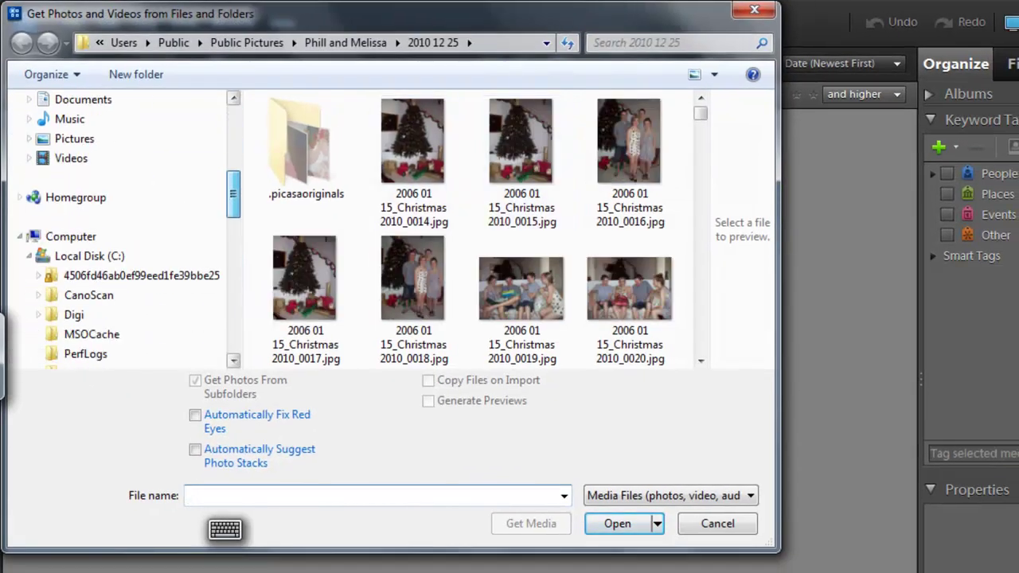
pyautogui.click(29, 256)
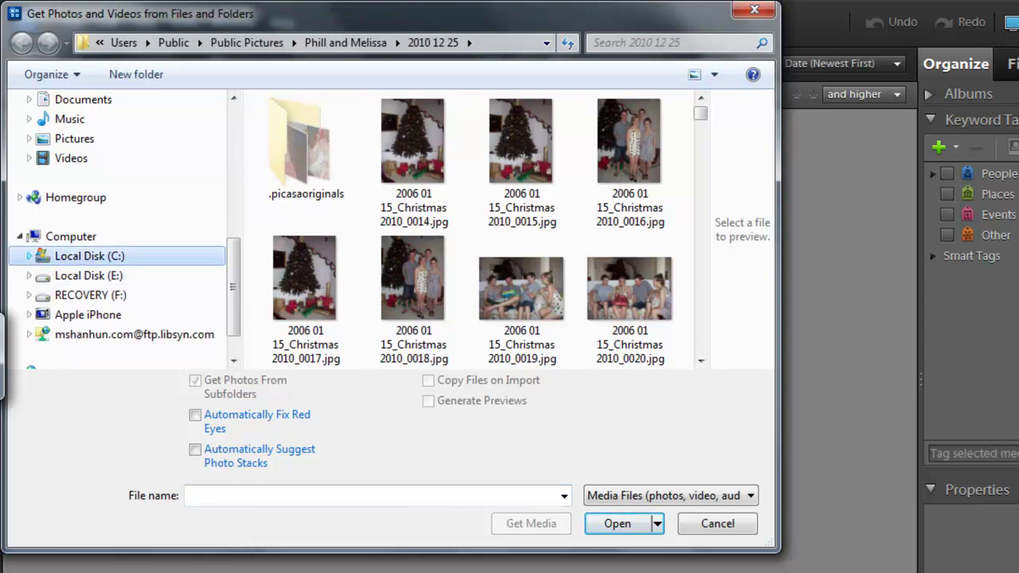
pyautogui.click(29, 256)
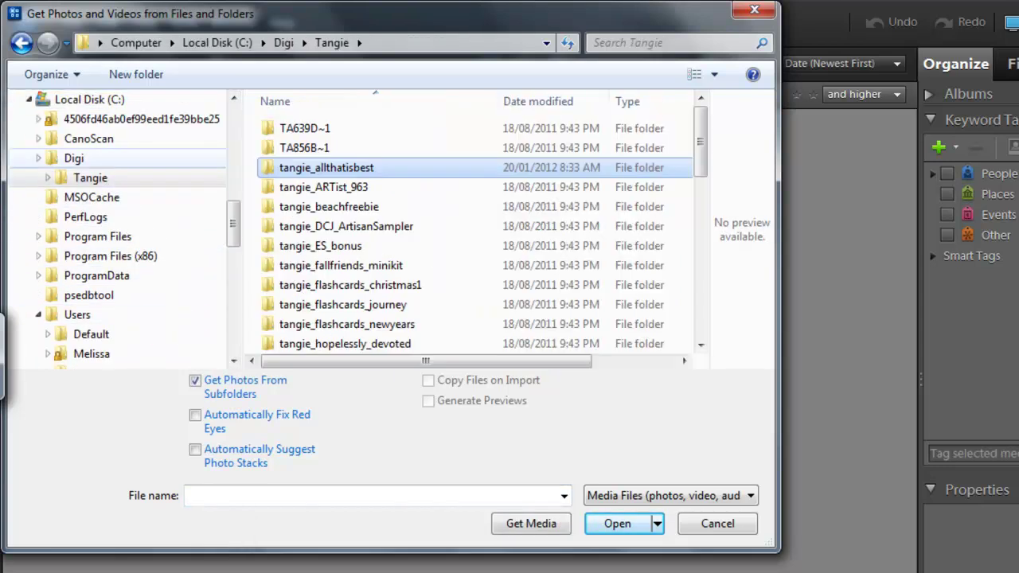
pyautogui.click(71, 157)
pyautogui.click(90, 177)
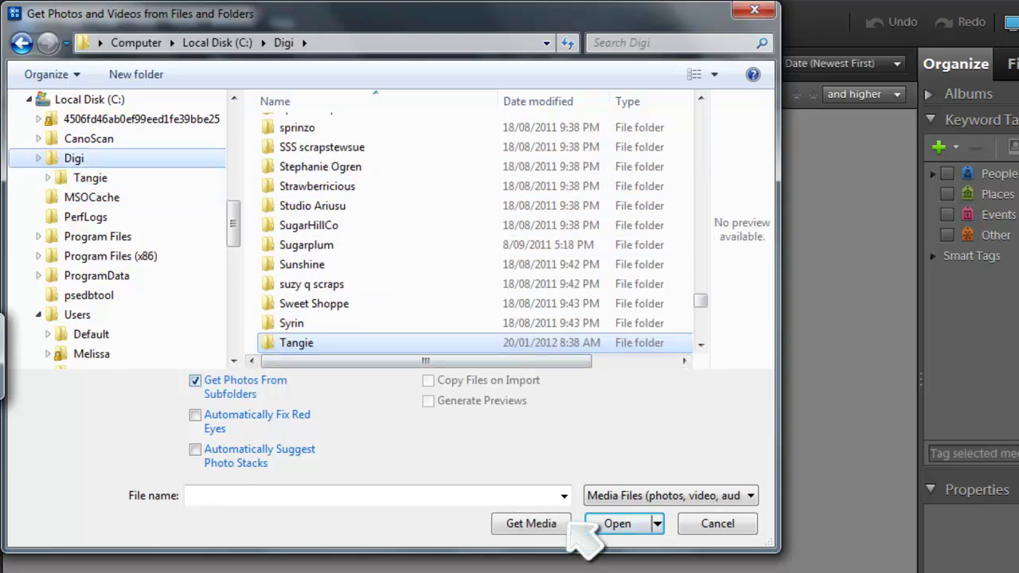
pyautogui.click(569, 527)
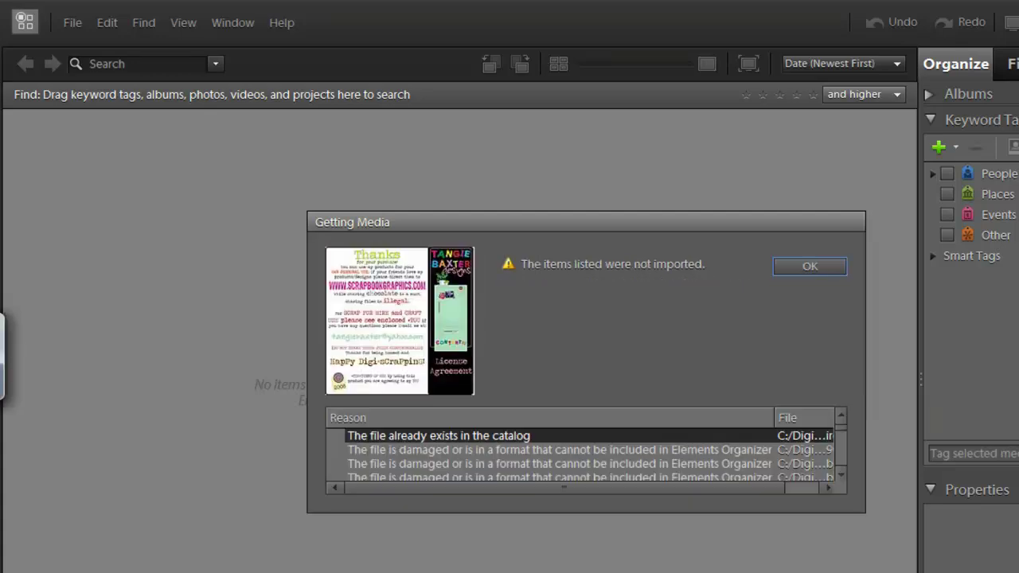
# Review the reasons and file names in the list of items not imported, and dismiss the report
pyautogui.scroll(-5, 508, 426)
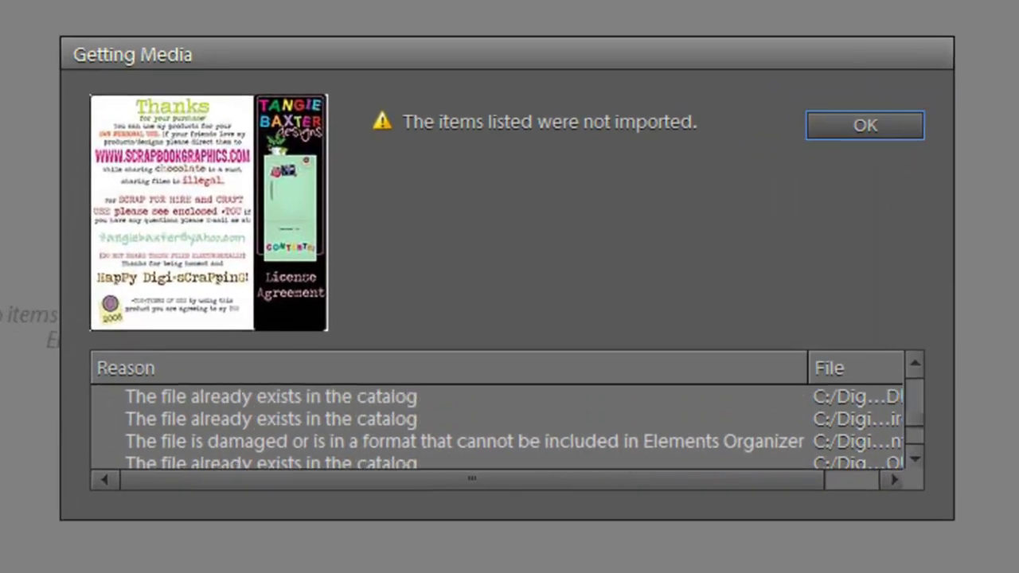
pyautogui.scroll(5, 507, 427)
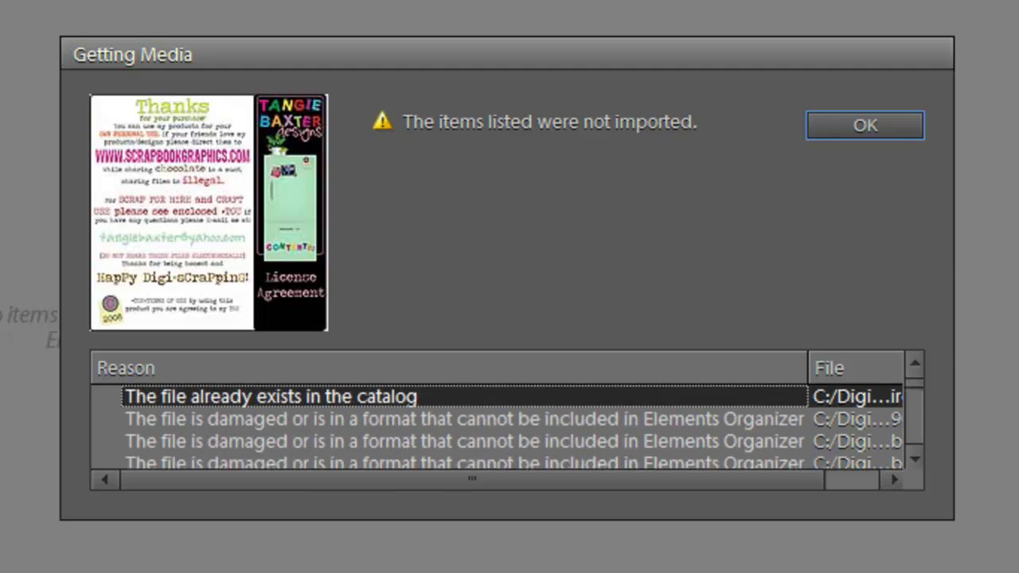
pyautogui.click(840, 479)
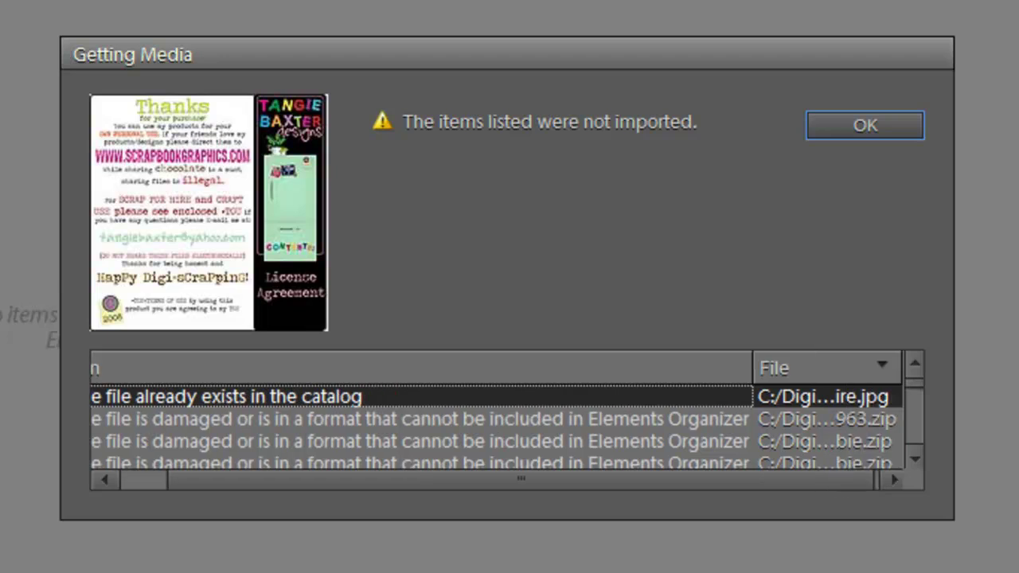
pyautogui.scroll(-5, 496, 427)
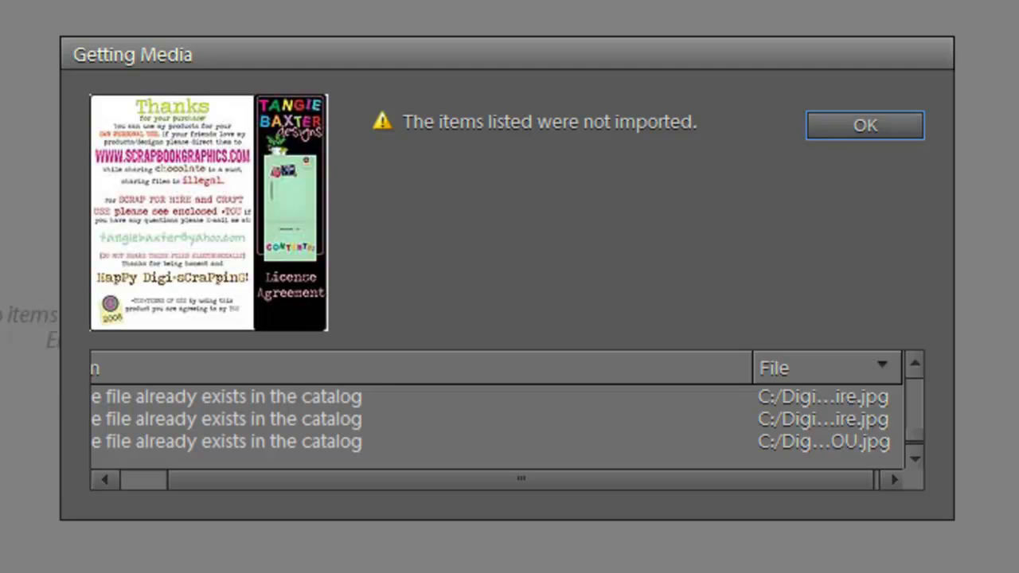
pyautogui.click(855, 126)
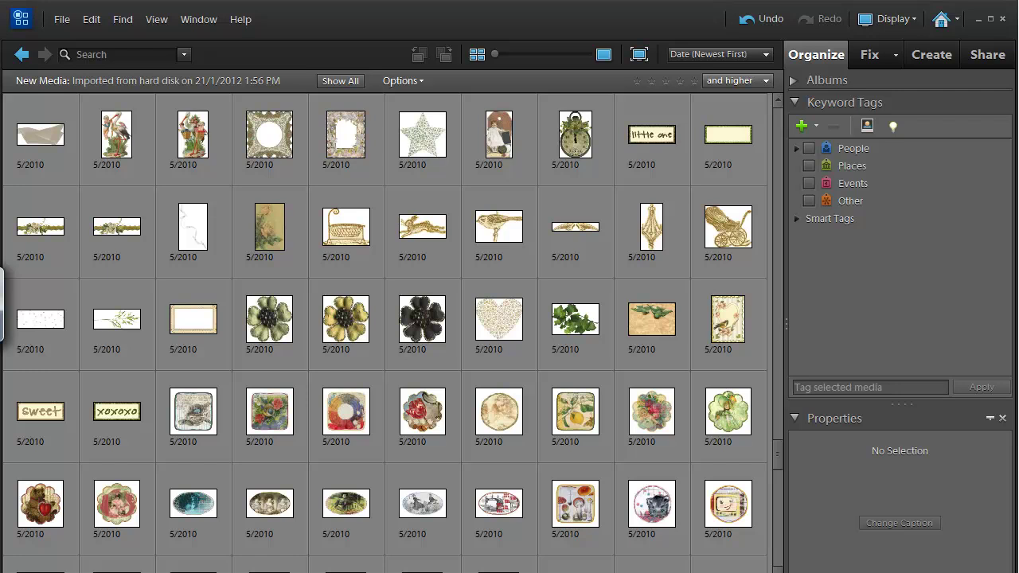
# Enlarge the pink and teal kit preview with the bird to single-image view
pyautogui.moveTo(777, 453); pyautogui.dragTo(777, 119)
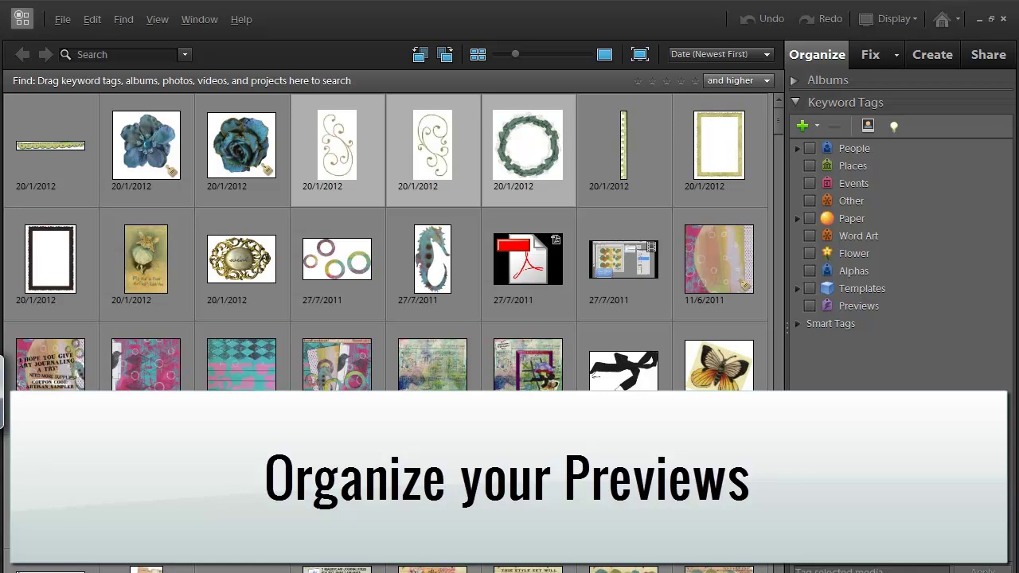
pyautogui.click(327, 383)
pyautogui.doubleClick(326, 383)
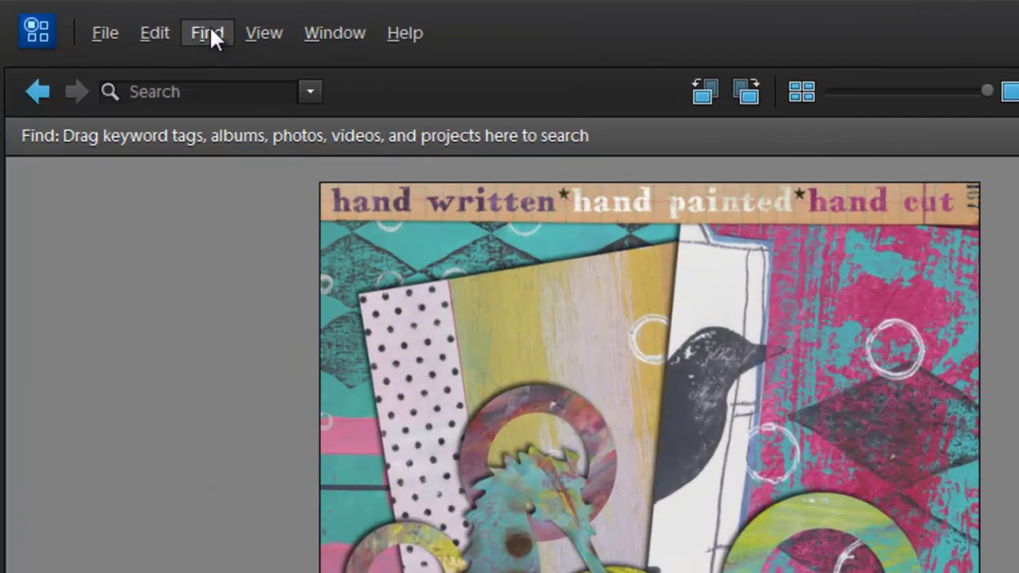
# Set up a Find by Details (Metadata) search without the Keyword Tags criterion, for filenames that end with jpg
pyautogui.click(209, 33)
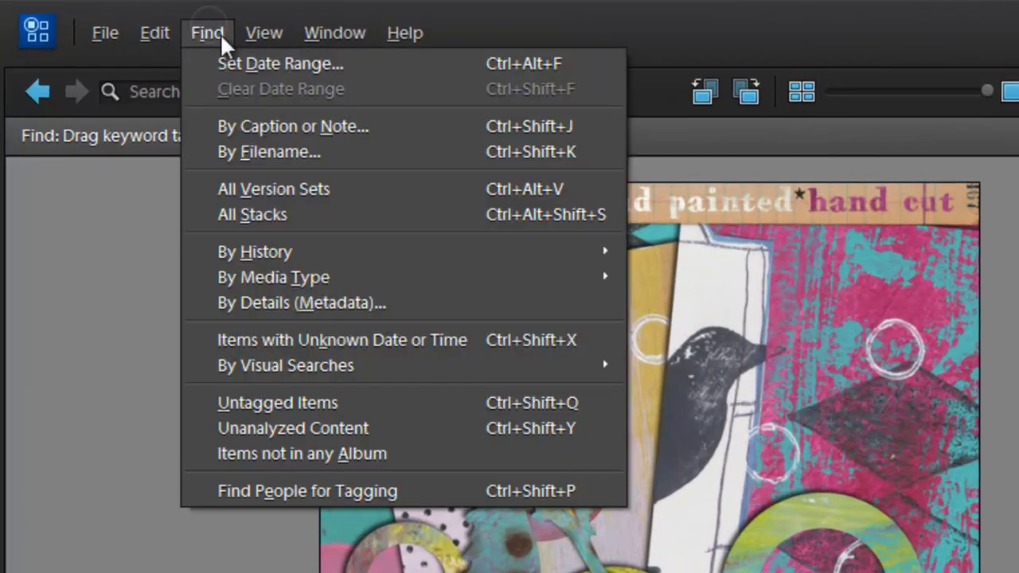
pyautogui.click(359, 301)
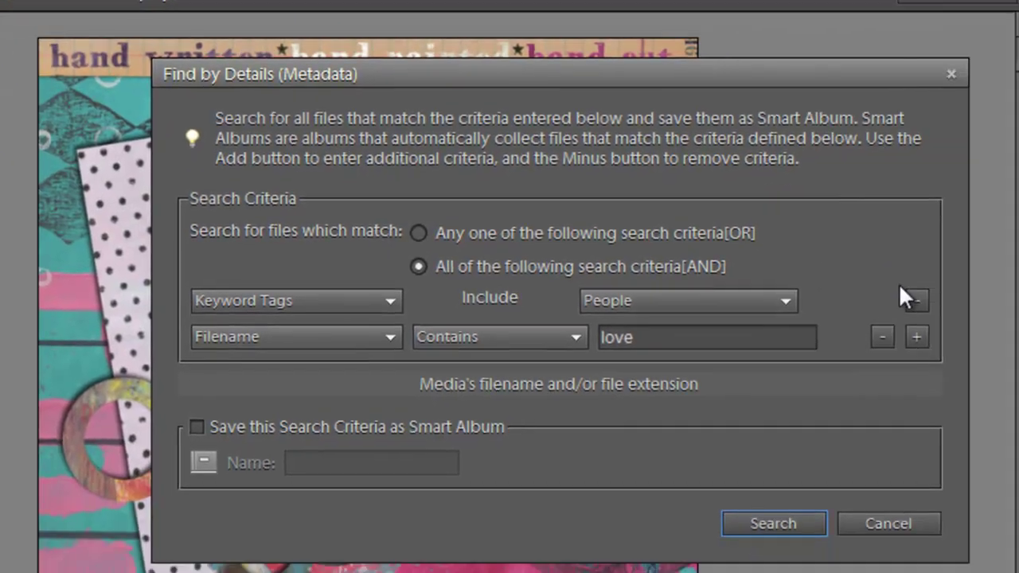
pyautogui.click(914, 298)
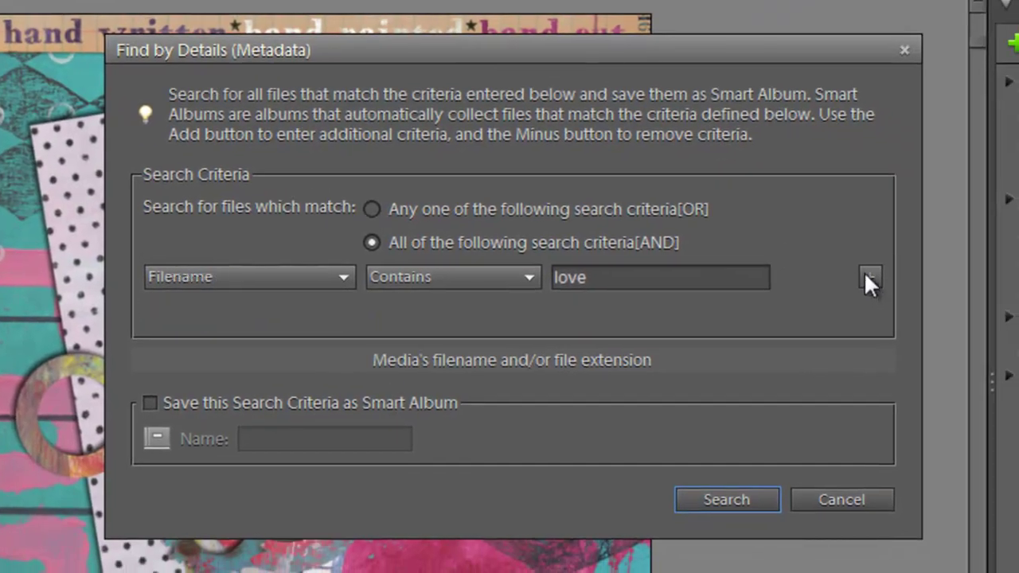
pyautogui.click(497, 282)
pyautogui.click(422, 339)
pyautogui.doubleClick(573, 277)
pyautogui.write('jpg')
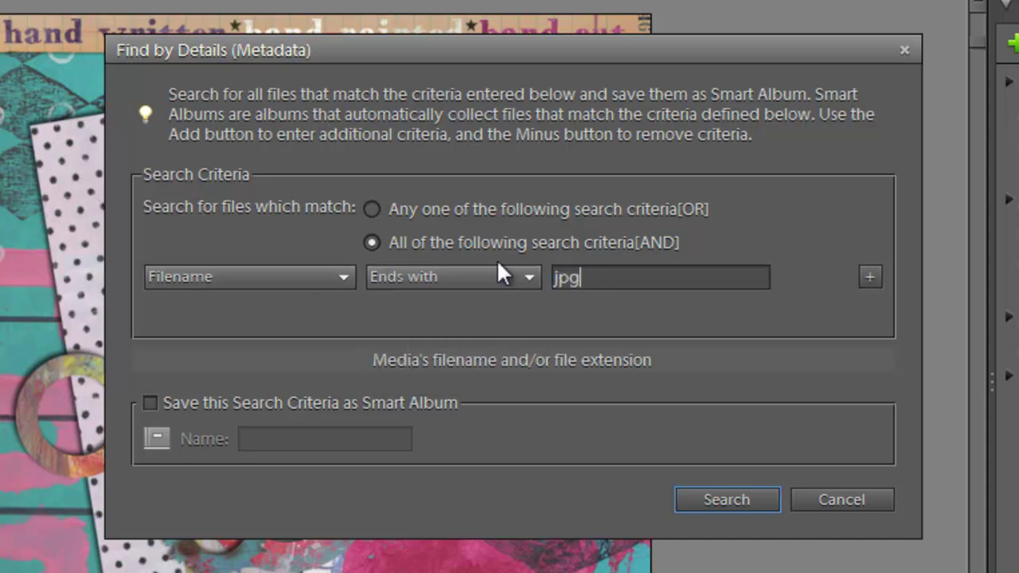
# Add a search criterion for Pixel Width is less than 700, and run the search
pyautogui.click(870, 277)
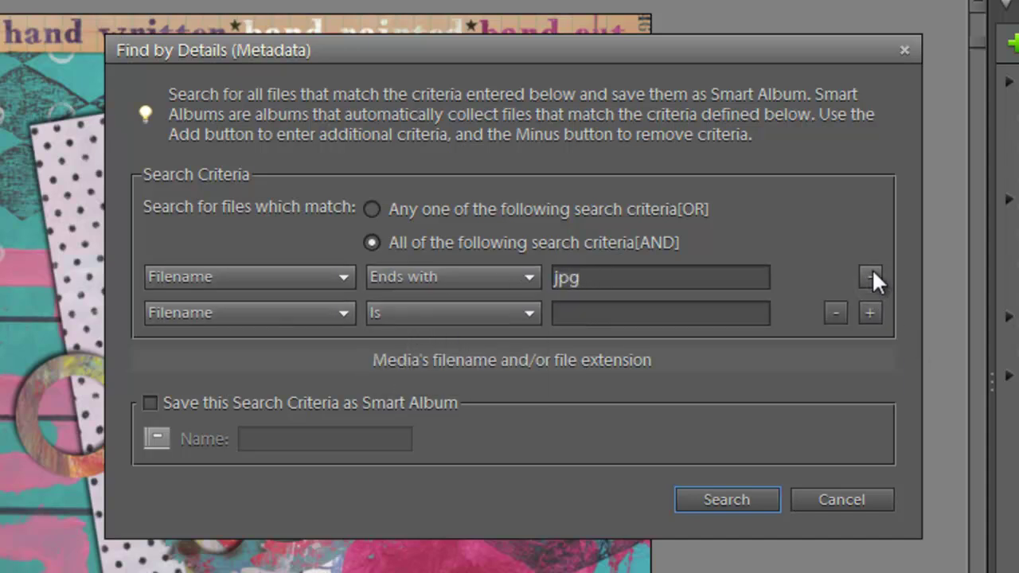
pyautogui.click(172, 313)
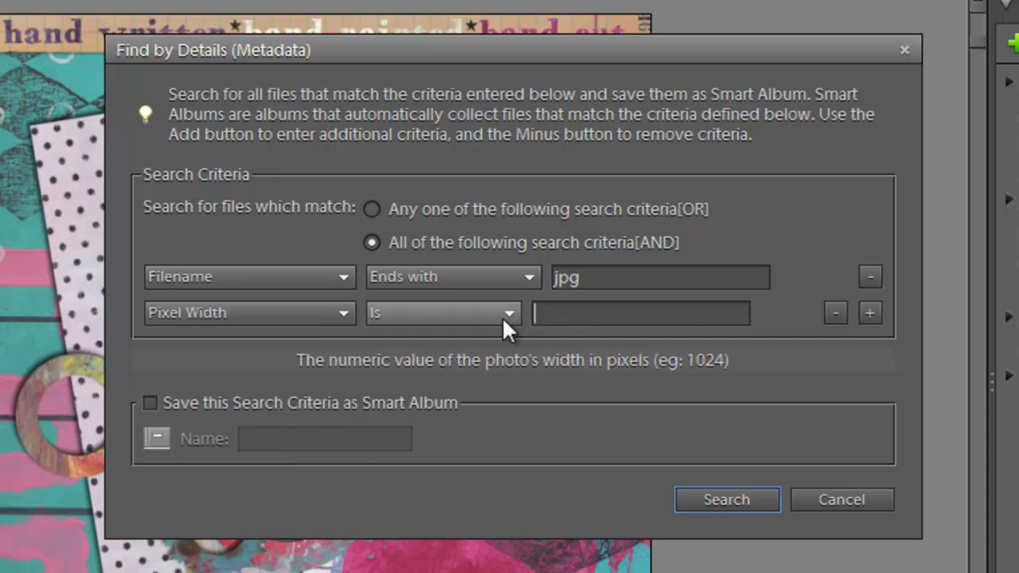
pyautogui.click(503, 314)
pyautogui.click(487, 378)
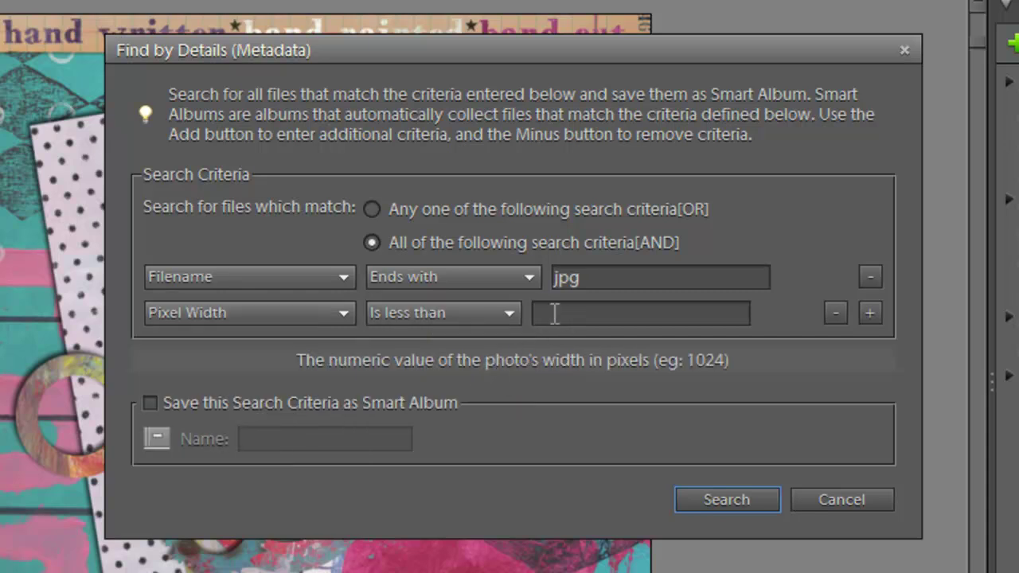
pyautogui.click(554, 312)
pyautogui.write('8')
pyautogui.press('BackSpace')
pyautogui.write('700')
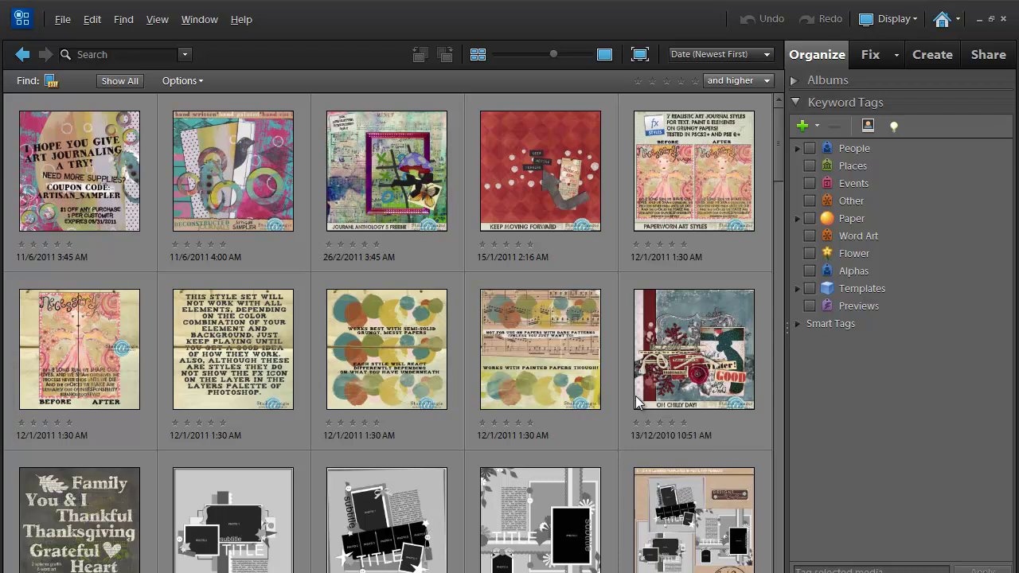
# Select all the found preview images and apply the Previews keyword tag to them
pyautogui.click(98, 166)
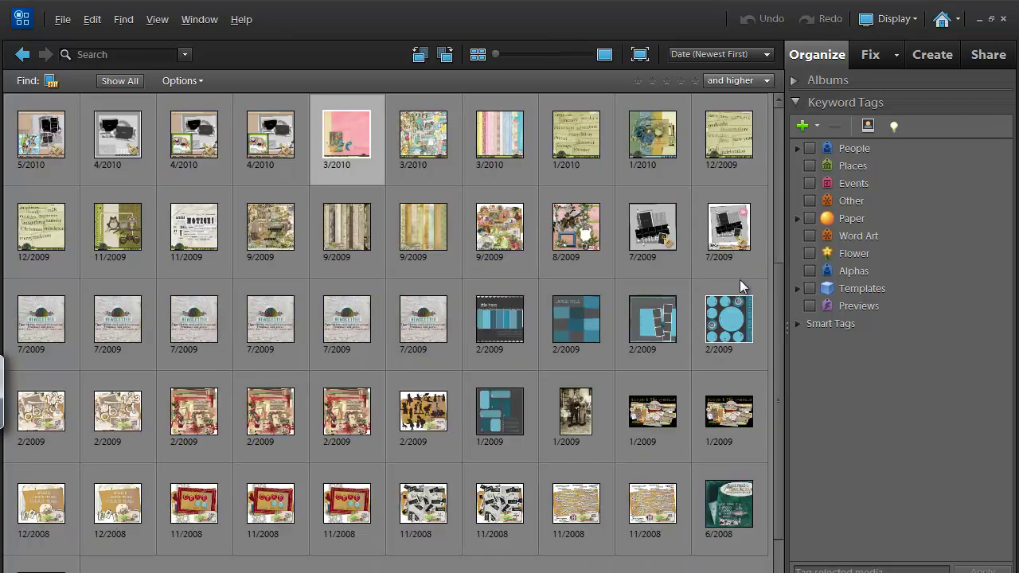
pyautogui.hotkey('ctrl', 'a')
pyautogui.moveTo(796, 306); pyautogui.dragTo(713, 302)
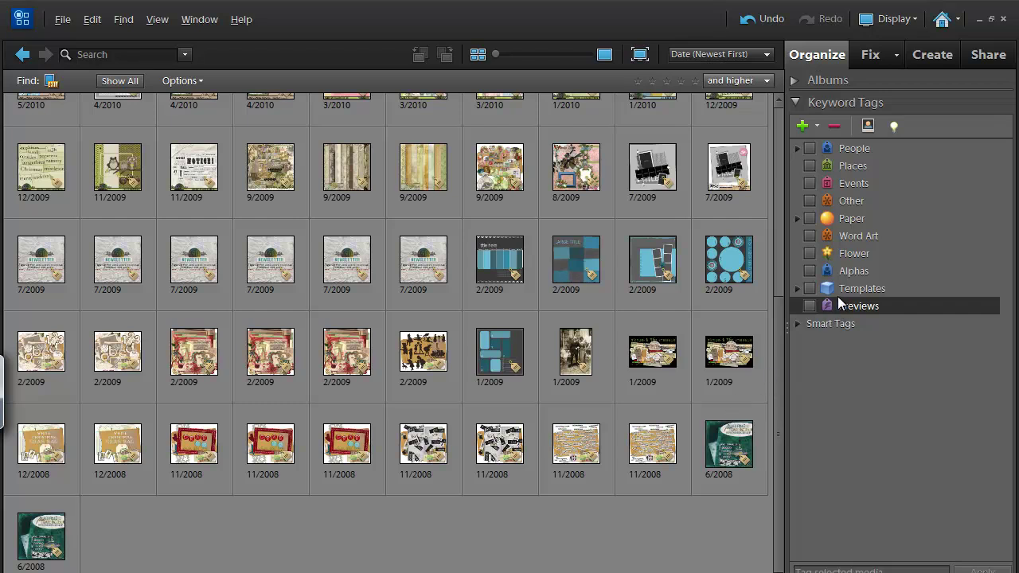
# Enlarge the Ickie Stickies 1 preview and apply the Word Art tag to it and to the Chipper Chatter preview
pyautogui.doubleClick(423, 443)
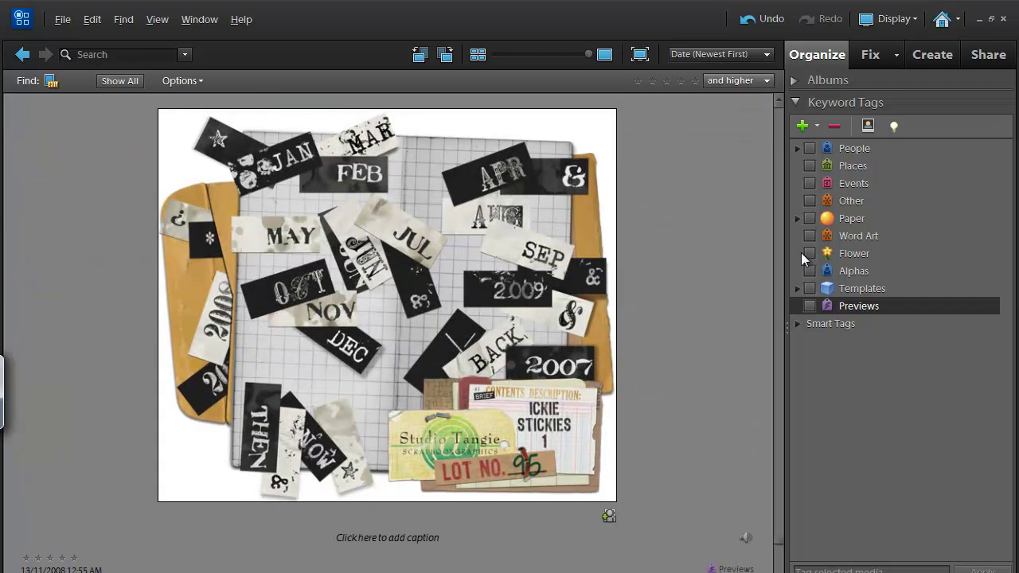
pyautogui.moveTo(826, 235); pyautogui.dragTo(562, 310)
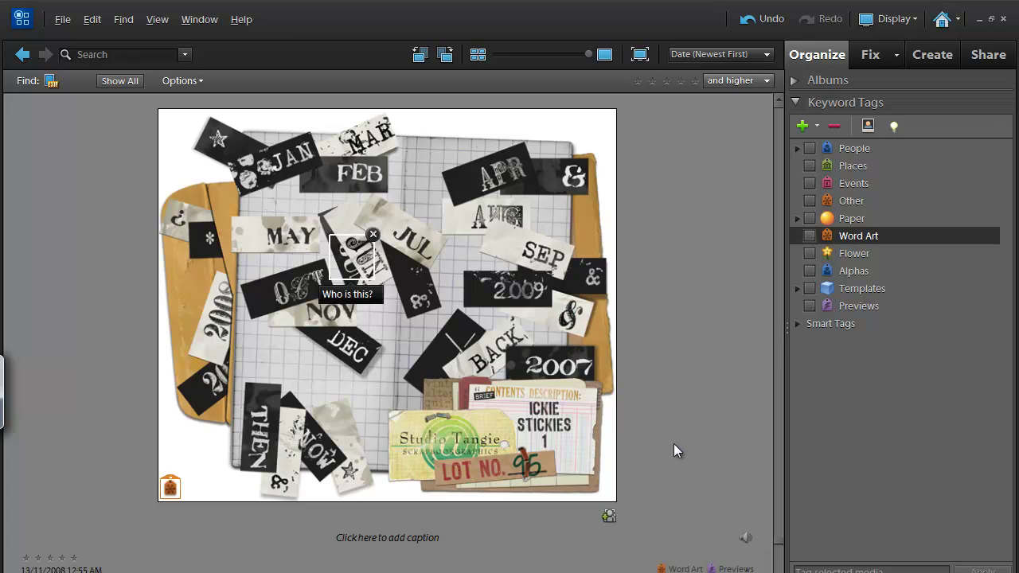
pyautogui.click(810, 237)
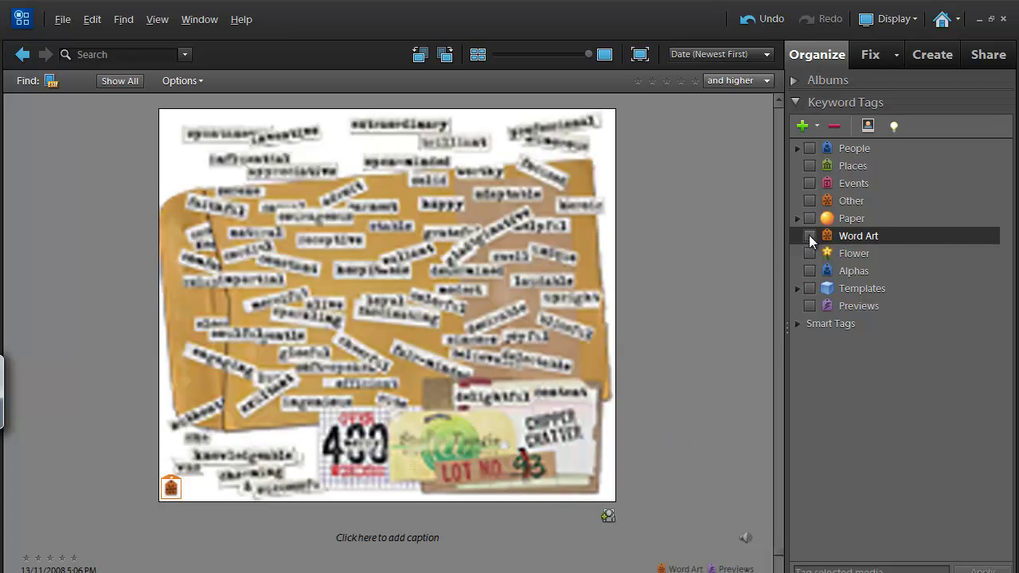
# Show only media tagged Word Art, enlarge the Chipper Chatter preview and go to the Ickie Stickies 1 preview
pyautogui.click(809, 238)
pyautogui.scroll(-10, 768, 329)
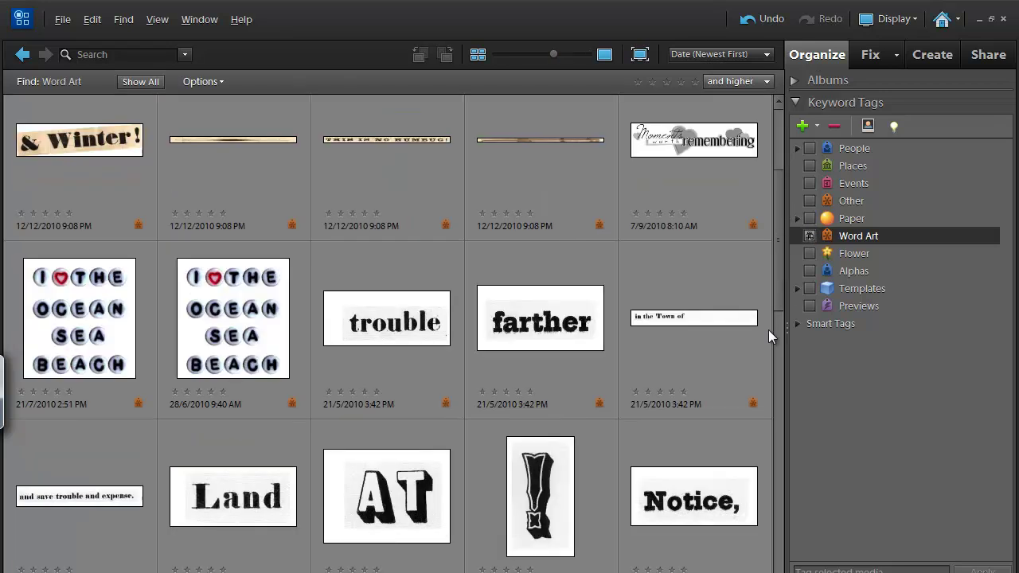
pyautogui.doubleClick(555, 513)
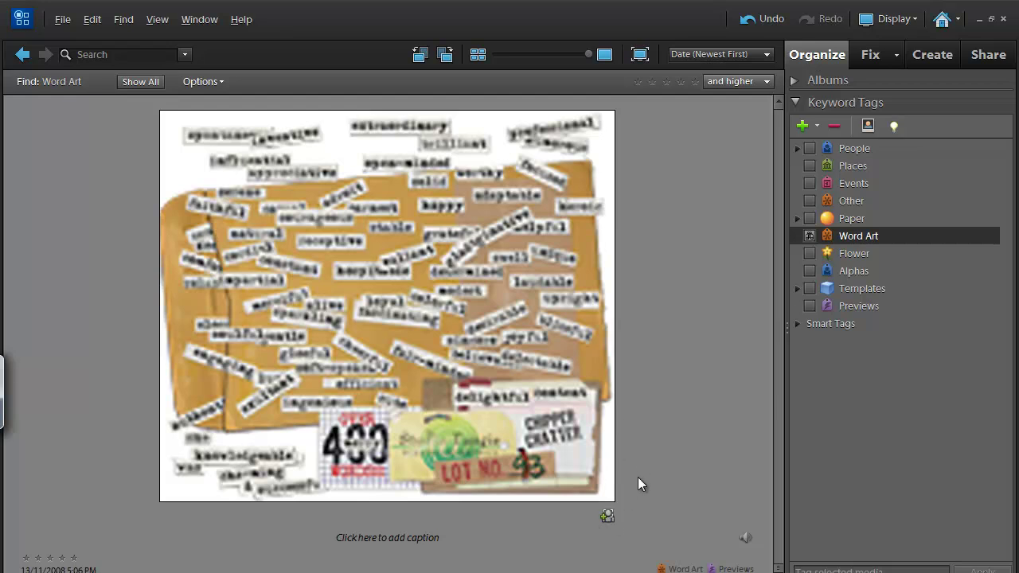
pyautogui.scroll(1, 630, 464)
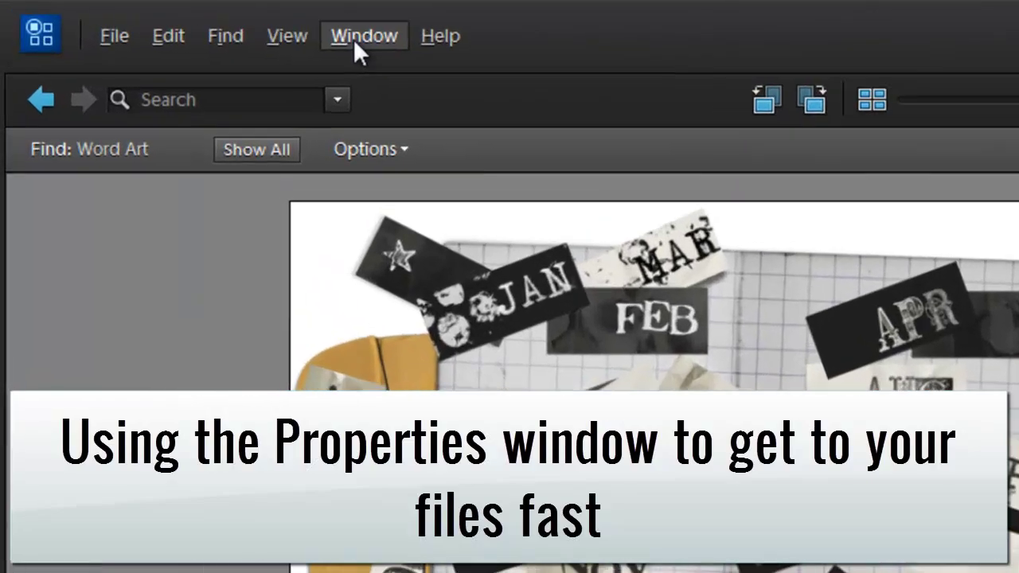
# Show the Properties window, dock and enlarge it below Keyword Tags, and open the Ickie Stickies 1 preview's folder
pyautogui.click(354, 39)
pyautogui.click(409, 138)
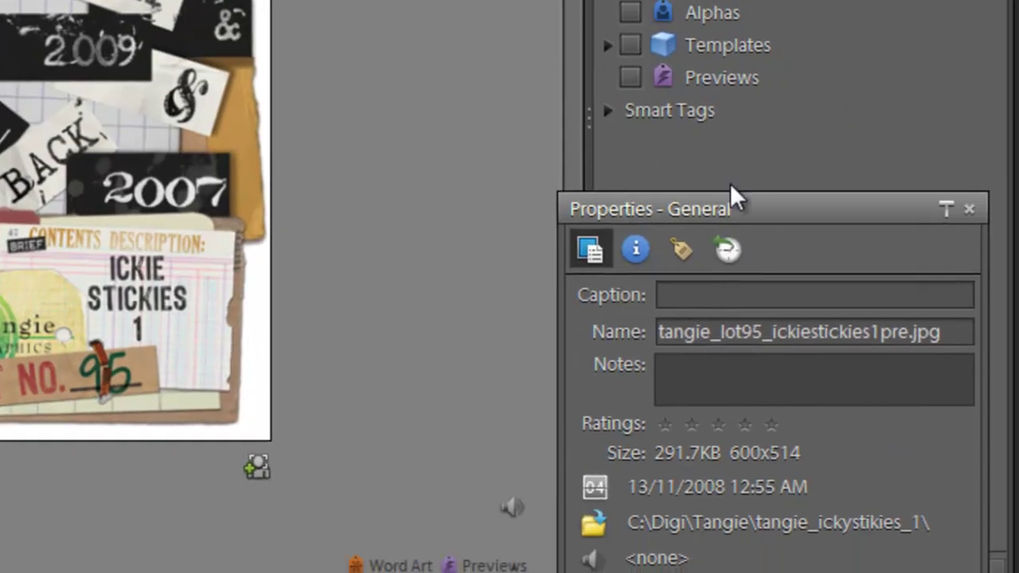
pyautogui.click(947, 210)
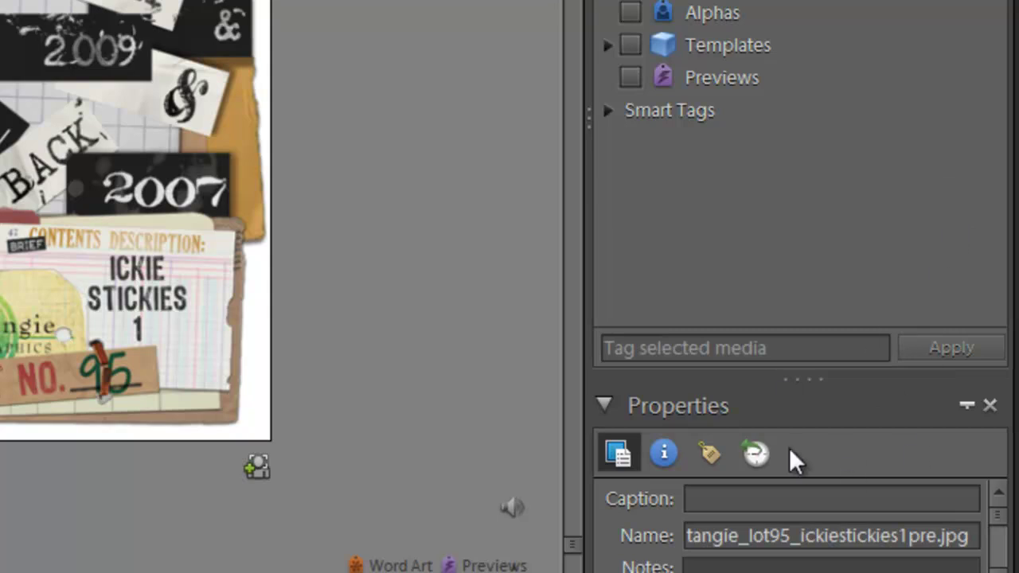
pyautogui.moveTo(786, 380); pyautogui.dragTo(785, 177)
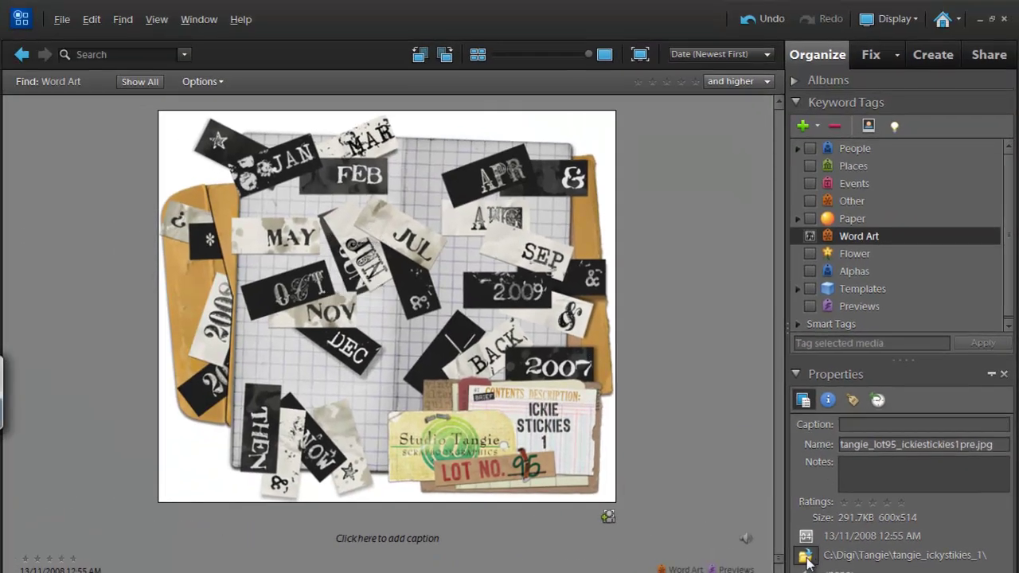
pyautogui.click(805, 557)
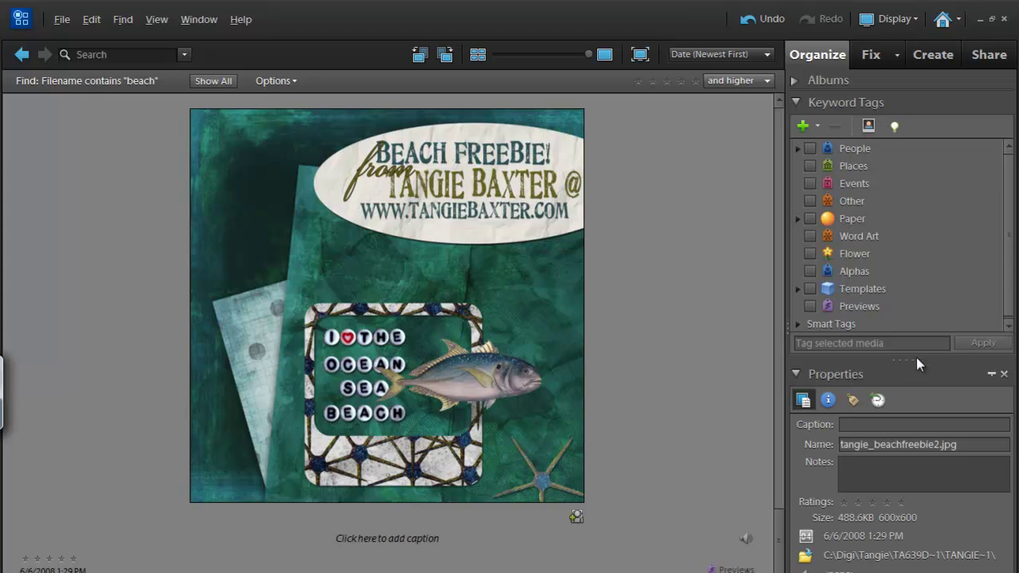
# Enlarge the Keyword Tags area and create a category named Themes with the blue tag icon
pyautogui.moveTo(910, 360); pyautogui.dragTo(905, 406)
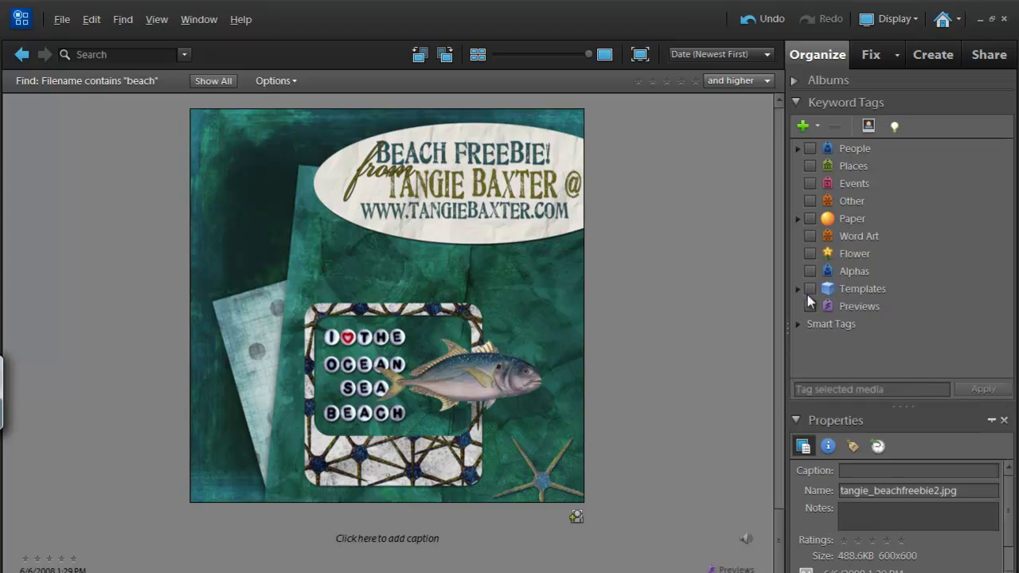
pyautogui.click(812, 128)
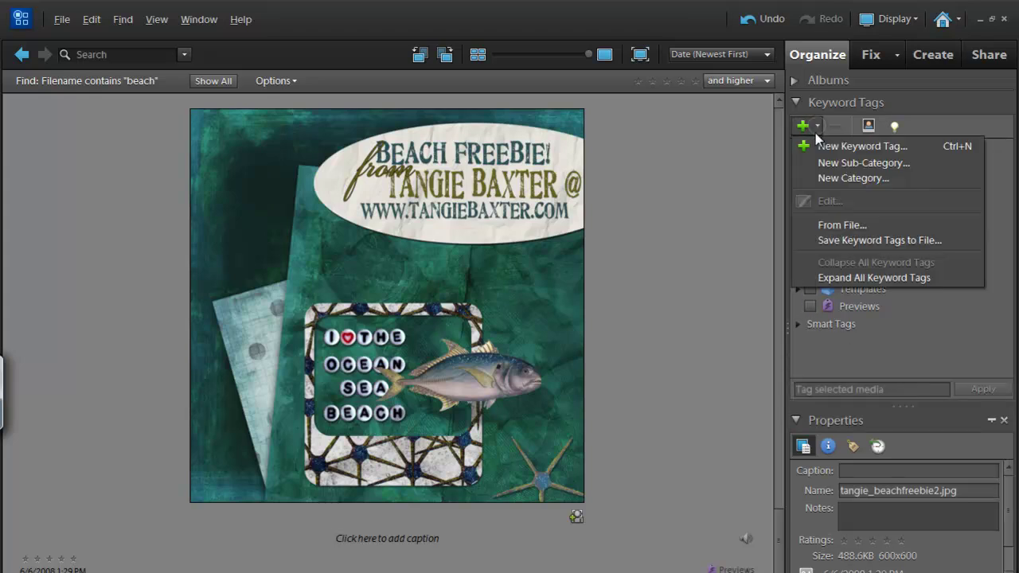
pyautogui.click(823, 179)
pyautogui.write('Themes')
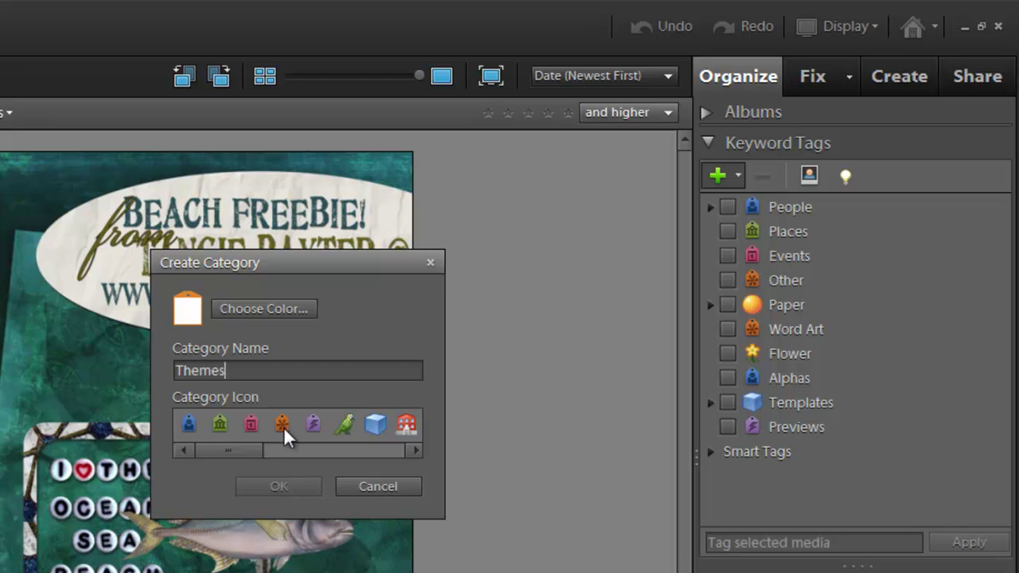
pyautogui.click(186, 424)
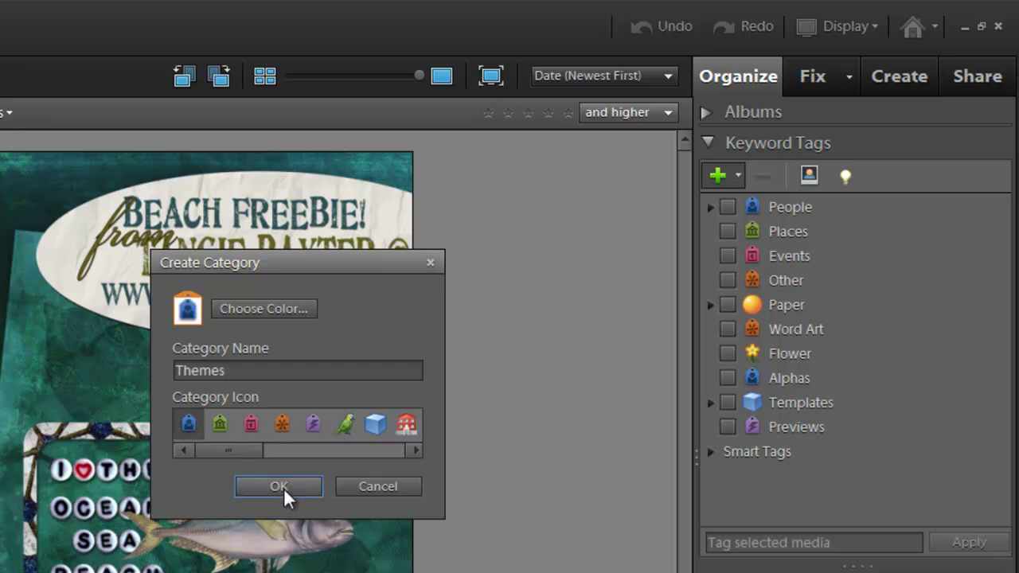
pyautogui.click(278, 487)
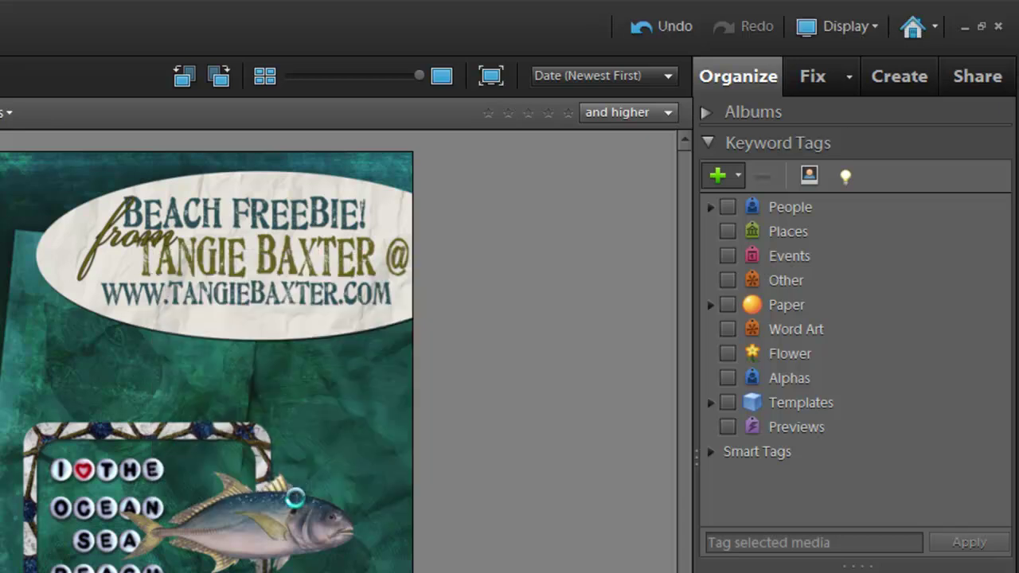
# Create a keyword tag named Beach in the Themes category
pyautogui.click(728, 175)
pyautogui.click(752, 201)
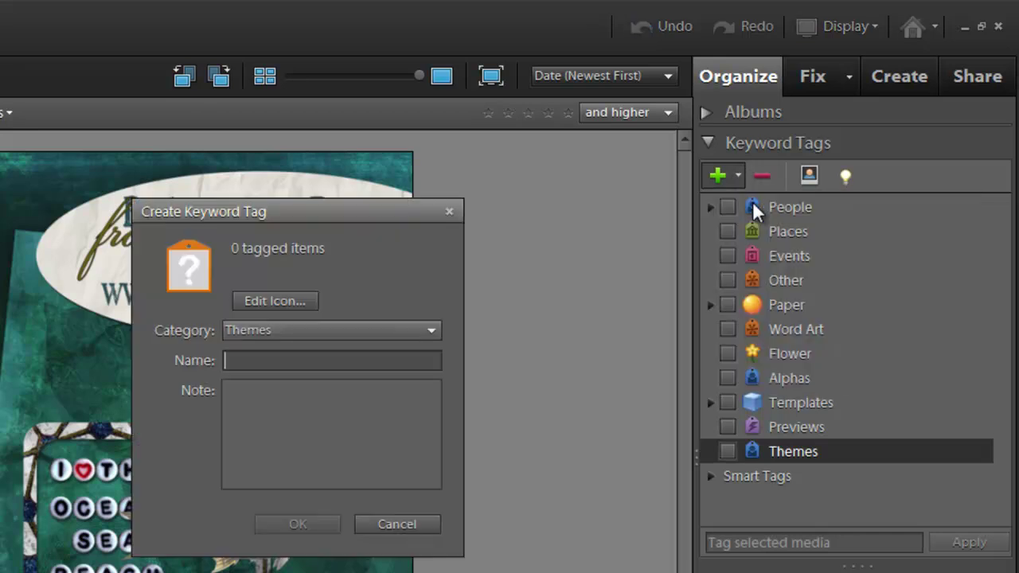
pyautogui.write('N')
pyautogui.press('BackSpace')
pyautogui.write('BNE')
pyautogui.press('BackSpace')
pyautogui.press('BackSpace')
pyautogui.write('ea')
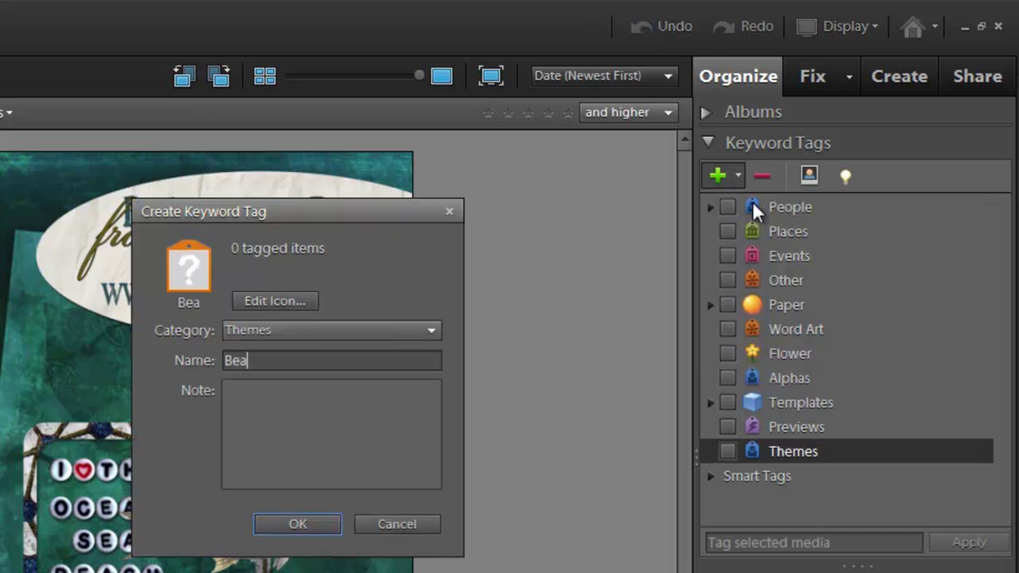
pyautogui.write('ch')
pyautogui.press('Return')
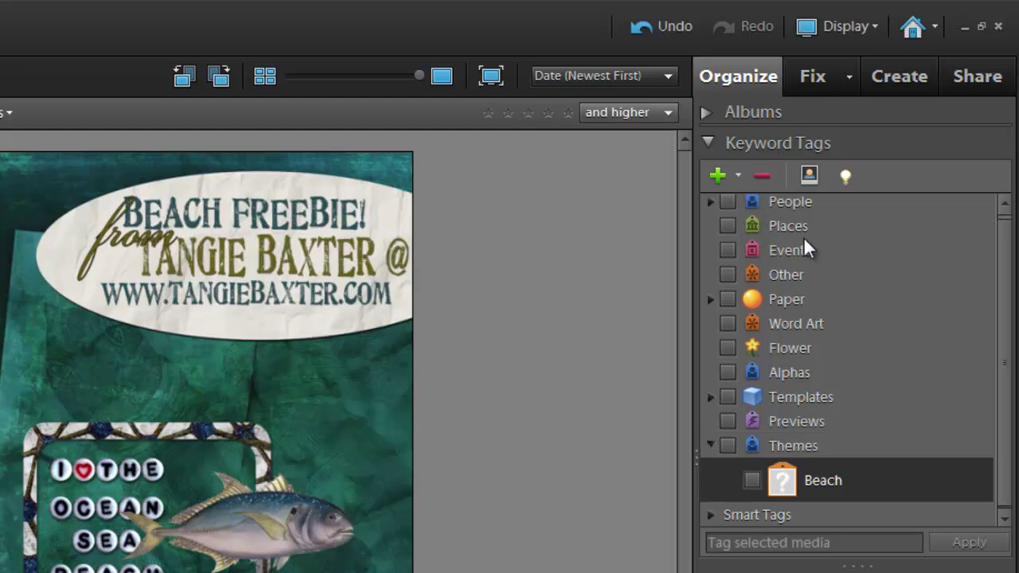
# Create two more keyword tags, Vintage and Baby, in the Themes category
pyautogui.hotkey('ctrl', 'n')
pyautogui.write('Vintage')
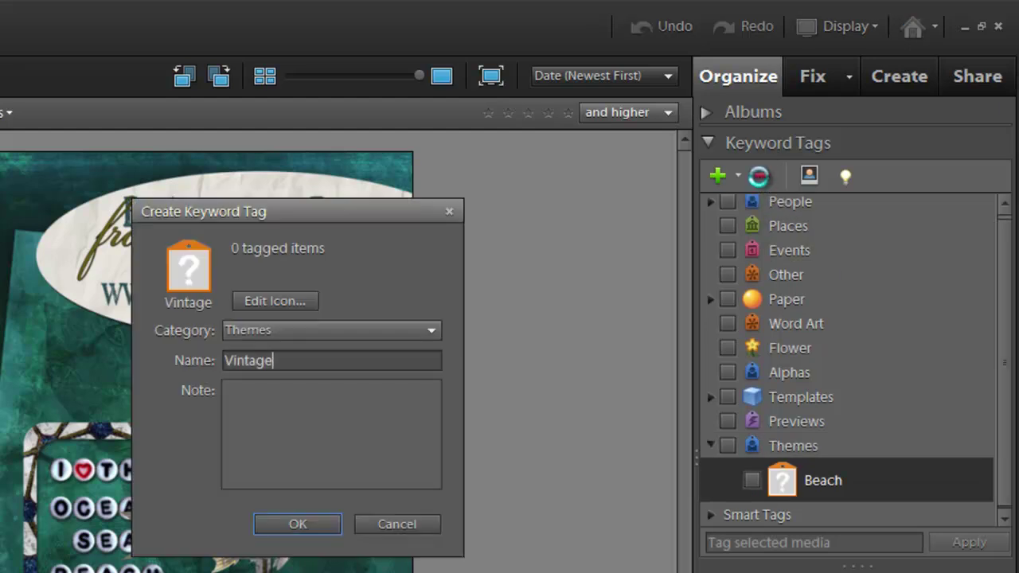
pyautogui.press('Return')
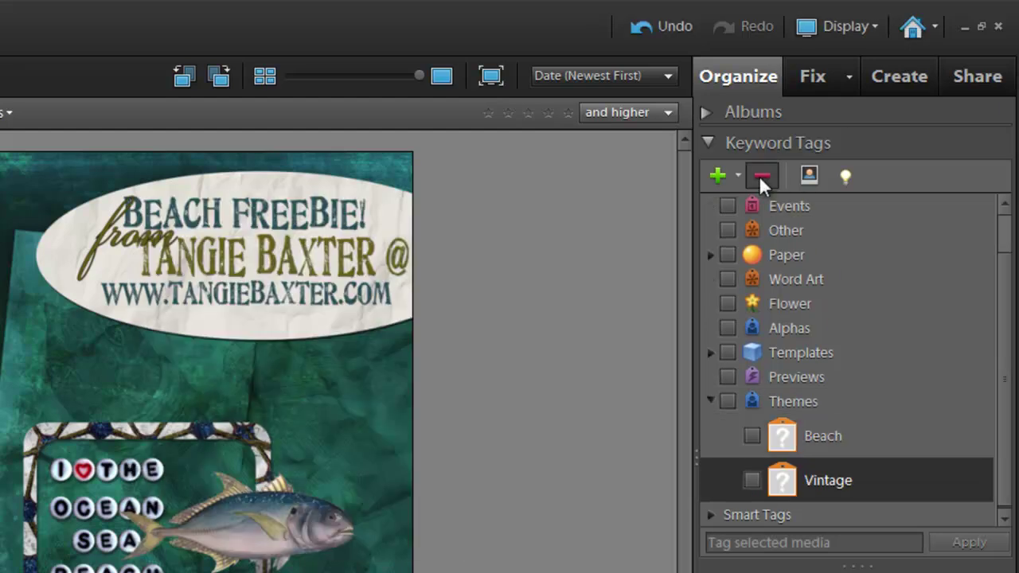
pyautogui.hotkey('ctrl', 'n')
pyautogui.write('Babu')
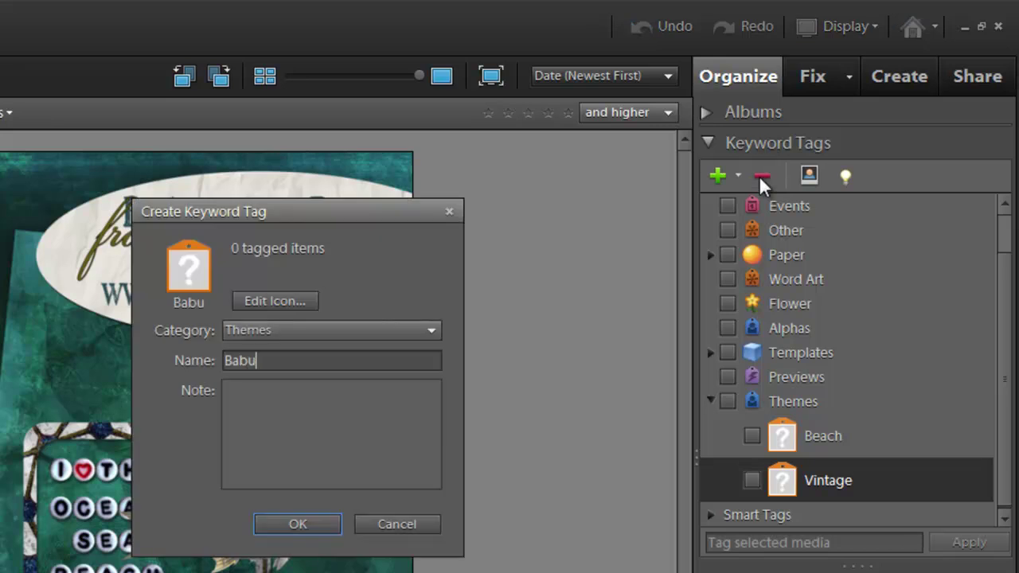
pyautogui.press('BackSpace')
pyautogui.write('y')
pyautogui.press('Return')
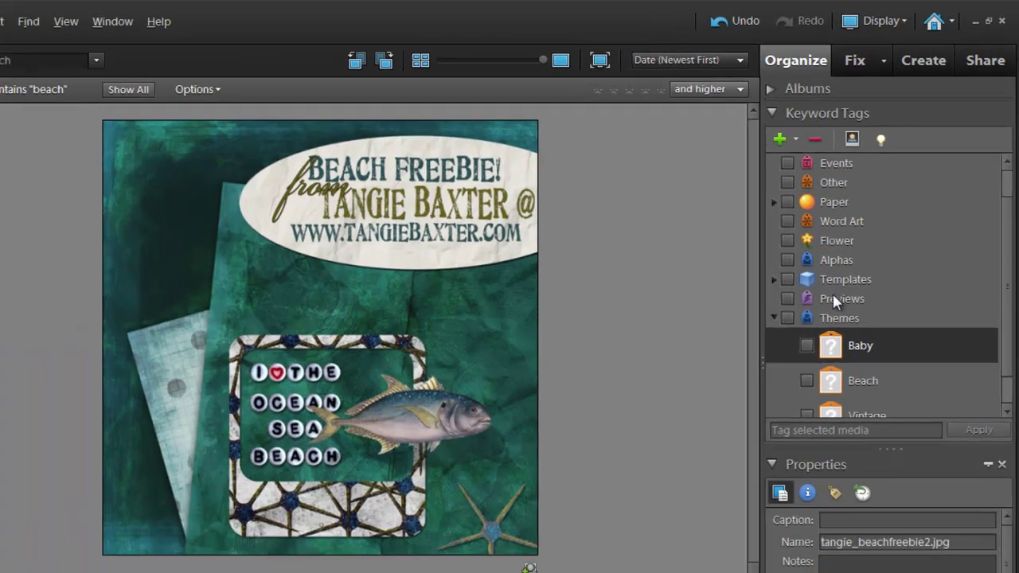
# Show only media tagged Previews and apply the Baby tag to the enlarged Vintage Lullaby kit preview
pyautogui.click(777, 377)
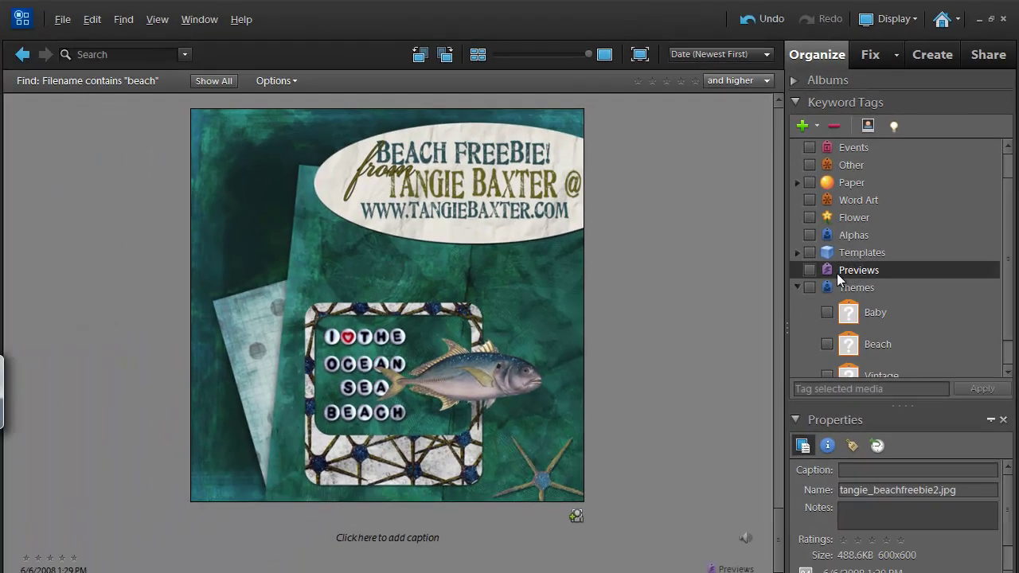
pyautogui.click(809, 270)
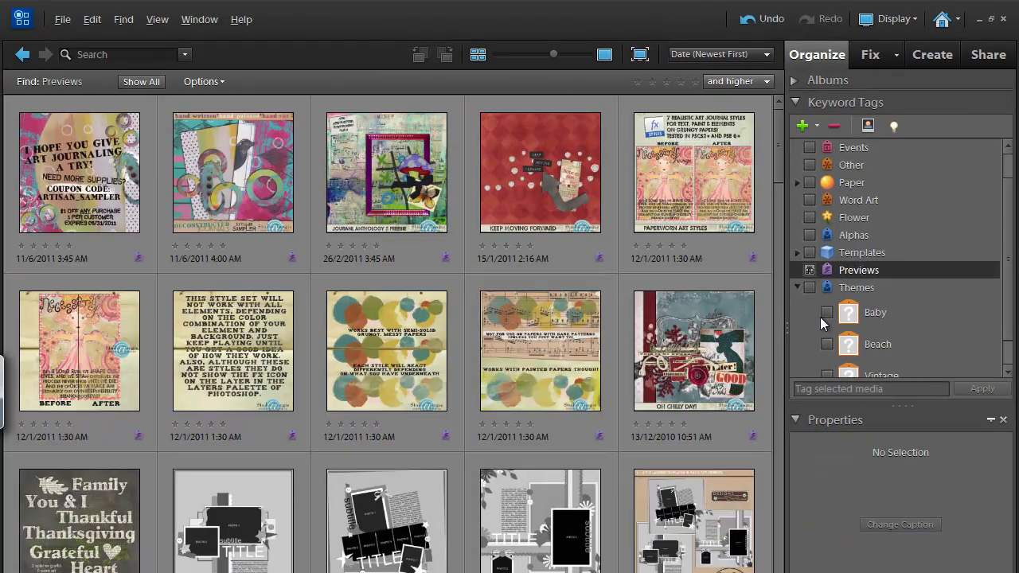
pyautogui.moveTo(777, 169); pyautogui.dragTo(795, 321)
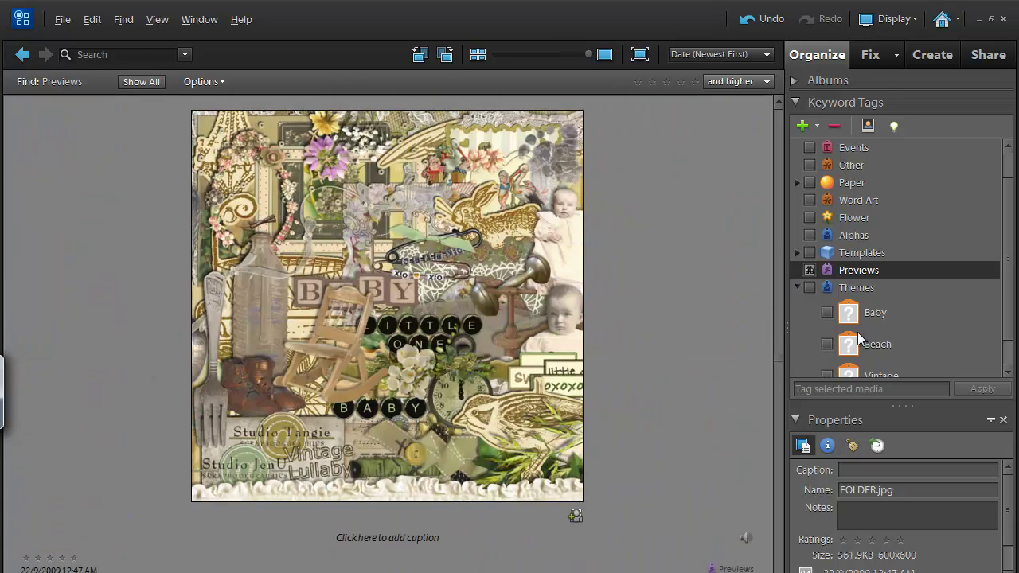
pyautogui.moveTo(848, 318); pyautogui.dragTo(563, 319)
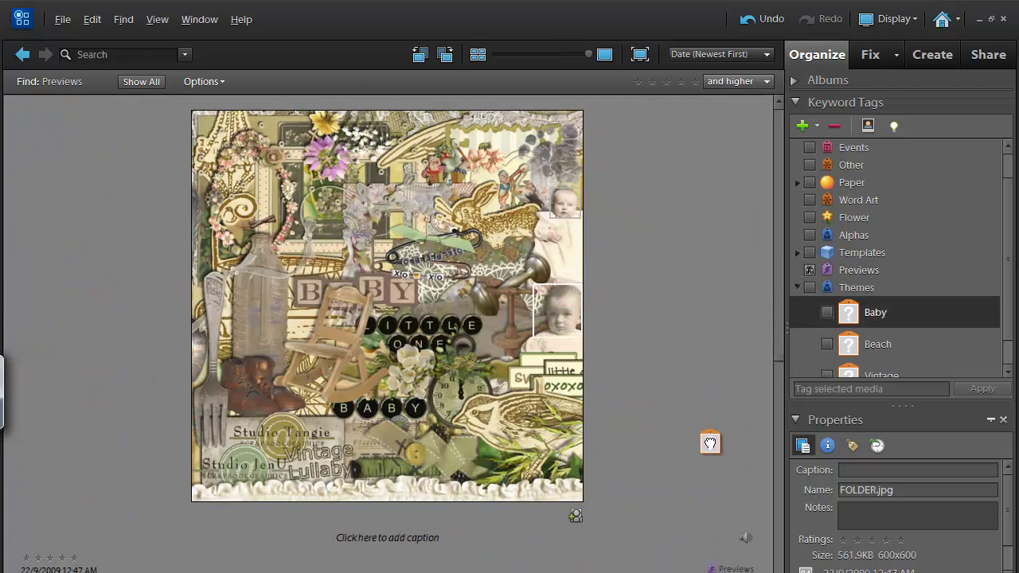
# Apply the Vintage tag to the Spiffy Spots preview and go to the Beach Freebie preview
pyautogui.press('Right')
pyautogui.press('Right')
pyautogui.press('Right')
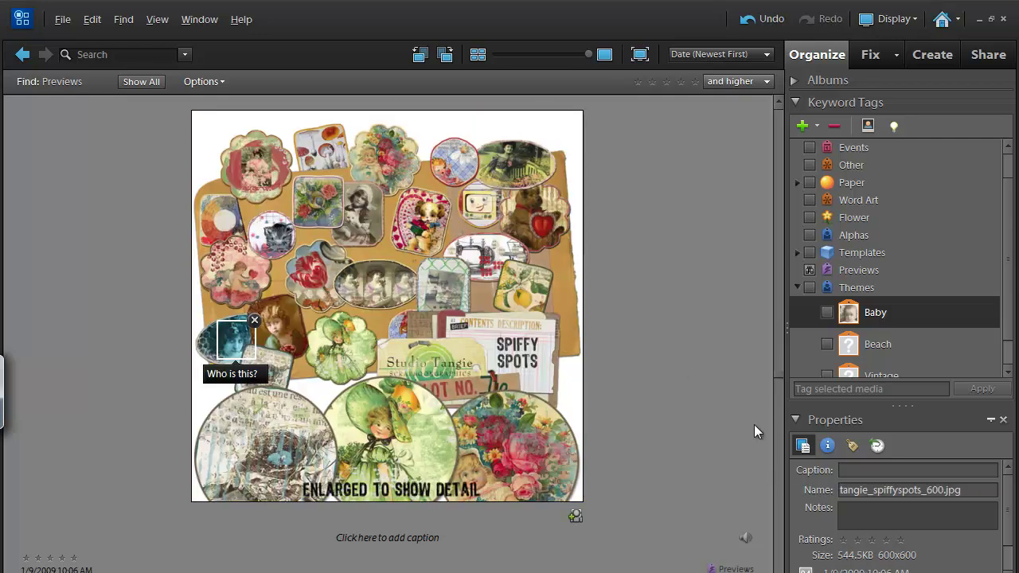
pyautogui.scroll(-2, 1007, 327)
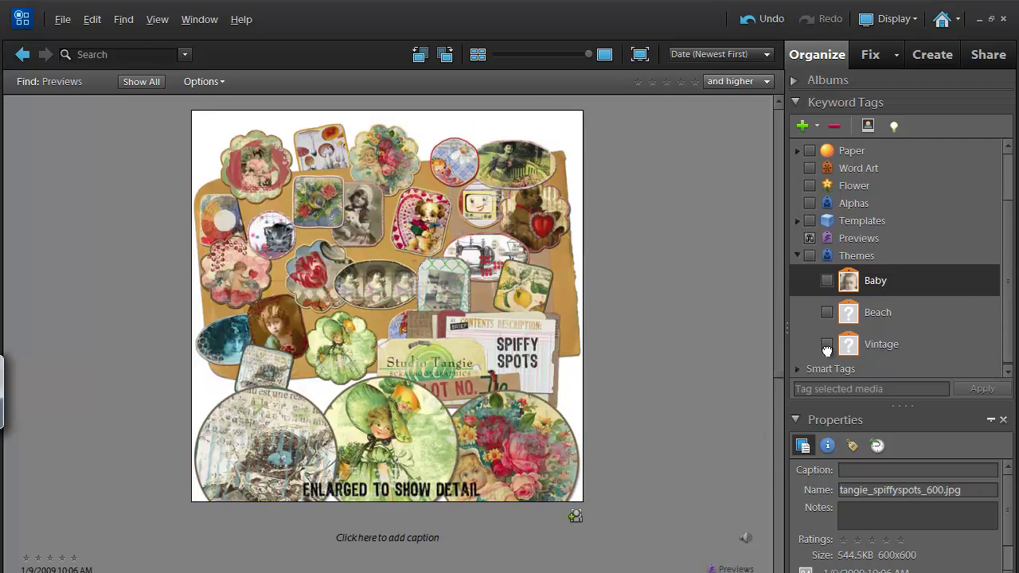
pyautogui.moveTo(827, 350); pyautogui.dragTo(624, 357)
pyautogui.press('Right')
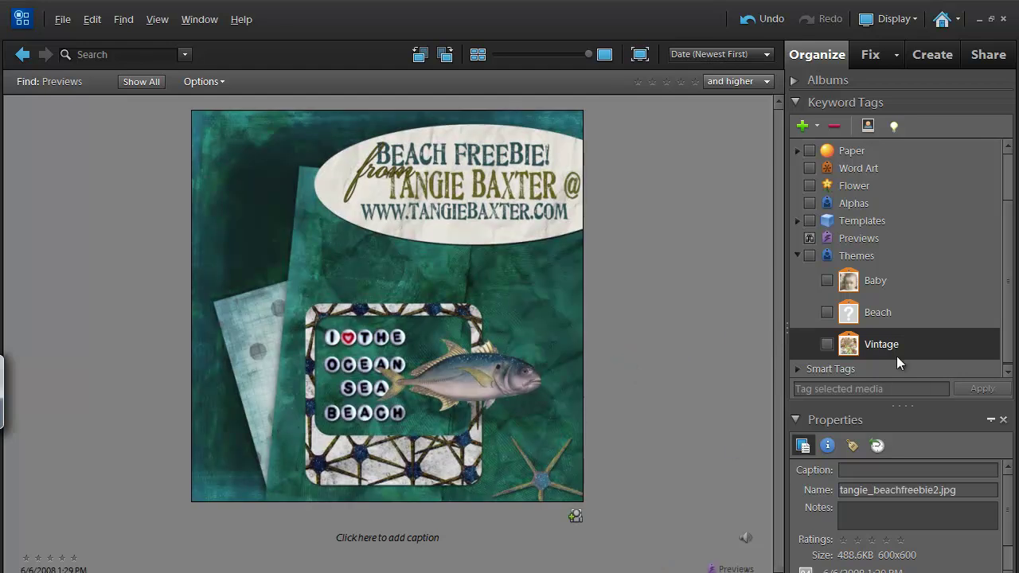
# Apply the Beach tag to the Beach Freebie preview, and filter the media by the Baby, Beach and Vintage tags in turn
pyautogui.moveTo(869, 316); pyautogui.dragTo(514, 337)
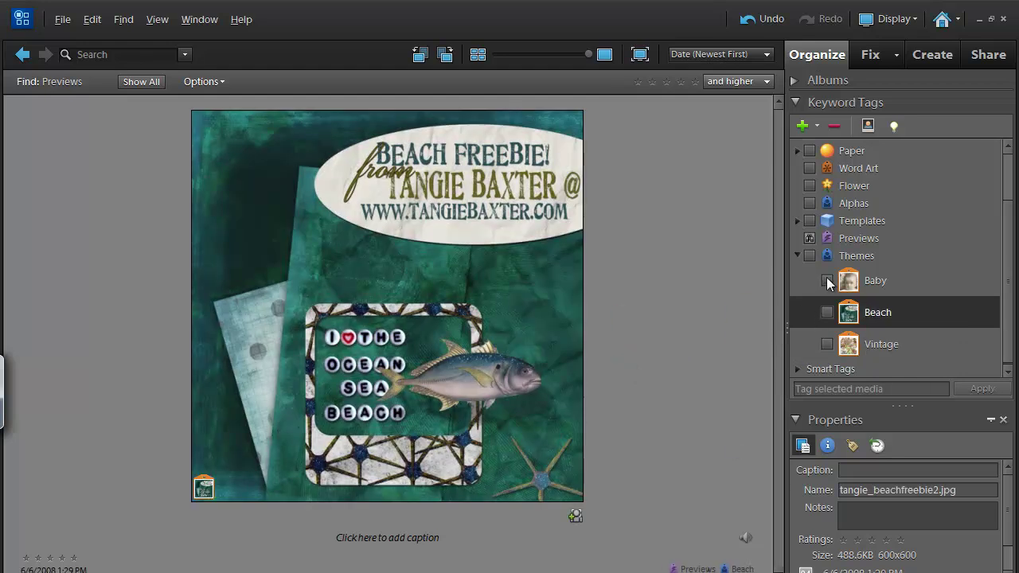
pyautogui.click(826, 280)
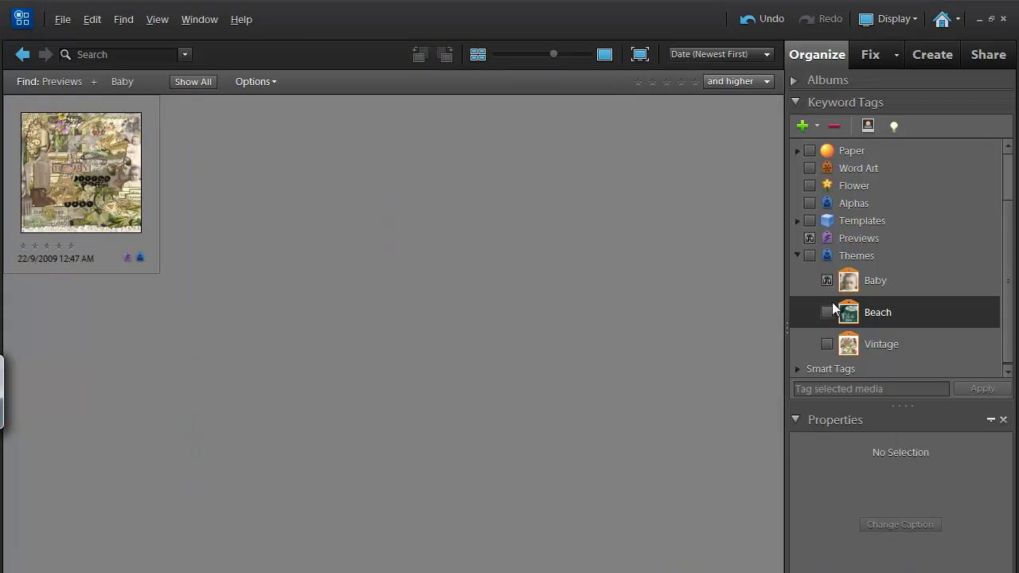
pyautogui.click(827, 312)
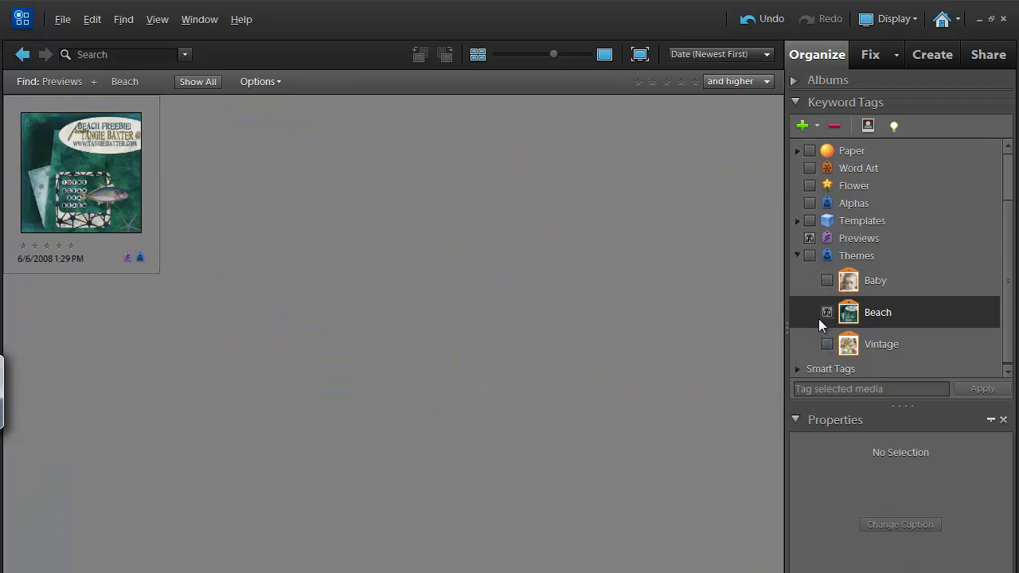
pyautogui.click(826, 344)
pyautogui.click(827, 312)
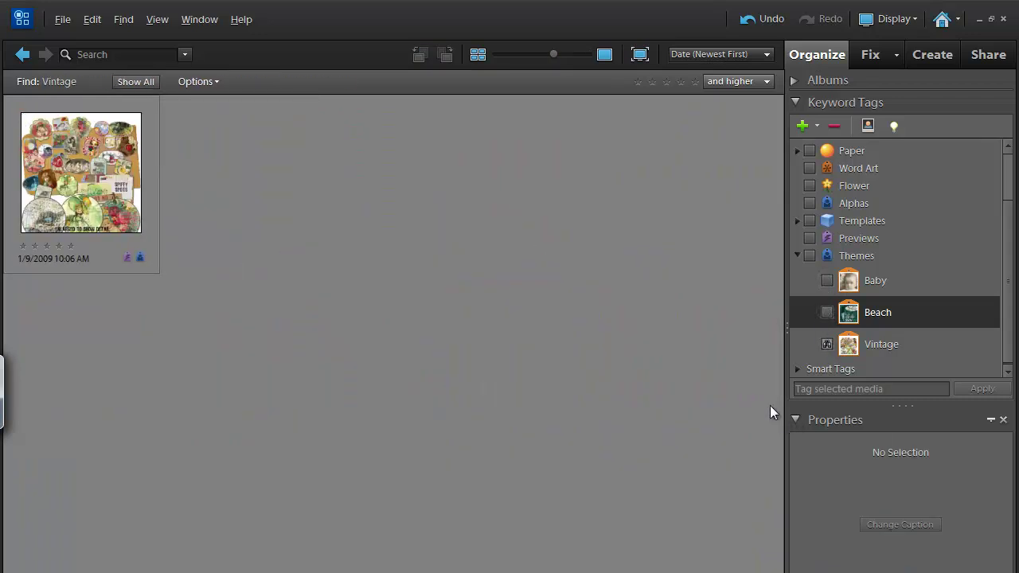
pyautogui.click(854, 260)
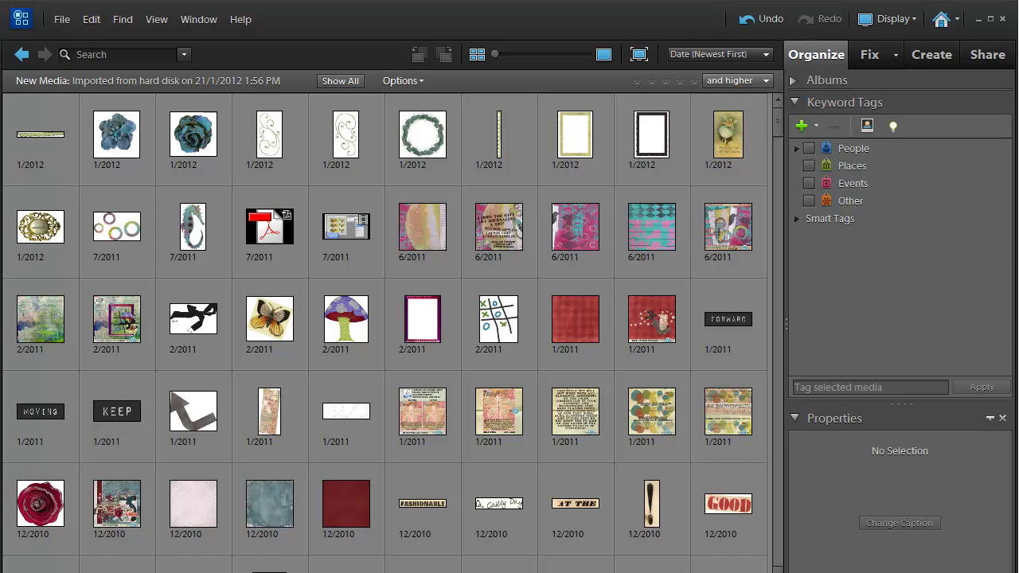
# Create a keyword tag category named Paper with the orange ball icon
pyautogui.rightClick(876, 201)
pyautogui.click(882, 183)
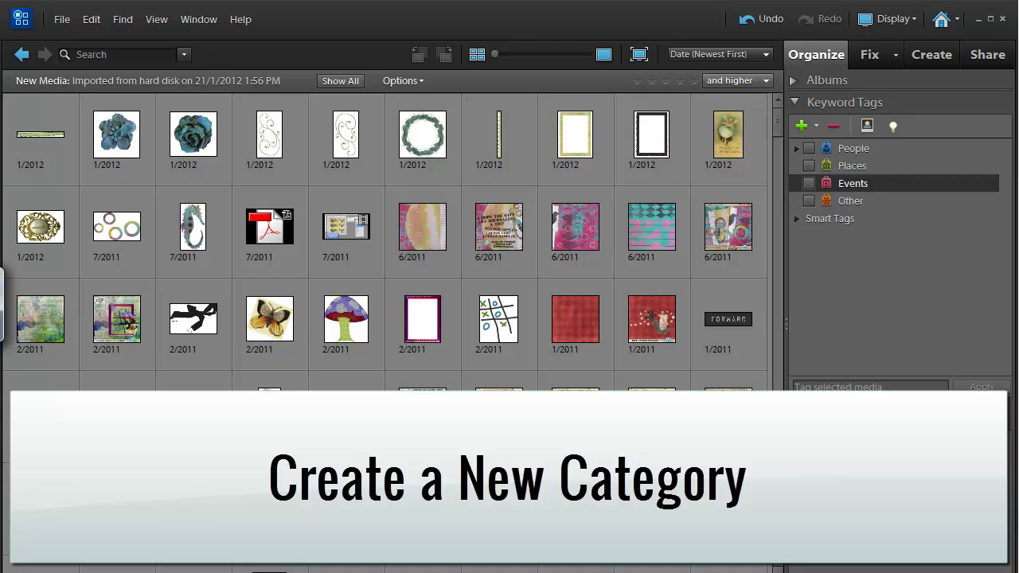
pyautogui.click(852, 148)
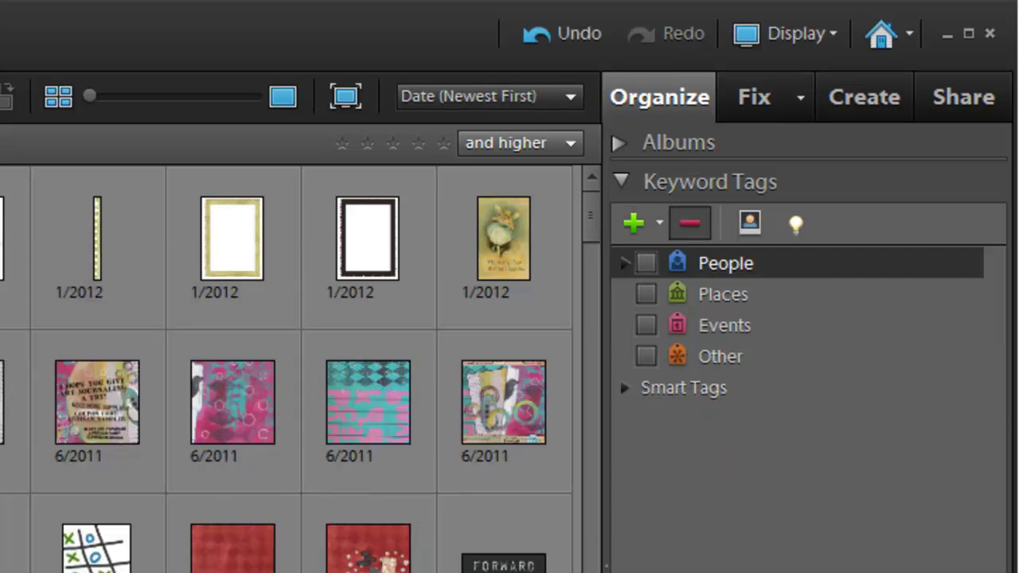
pyautogui.click(660, 223)
pyautogui.click(720, 315)
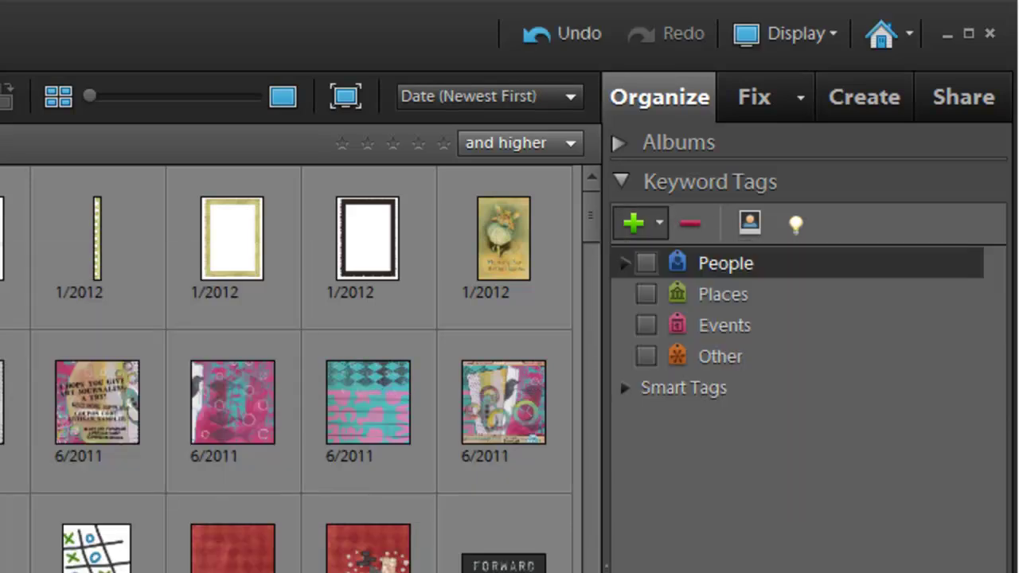
pyautogui.write('Pa')
pyautogui.press('BackSpace')
pyautogui.press('BackSpace')
pyautogui.write('Paper')
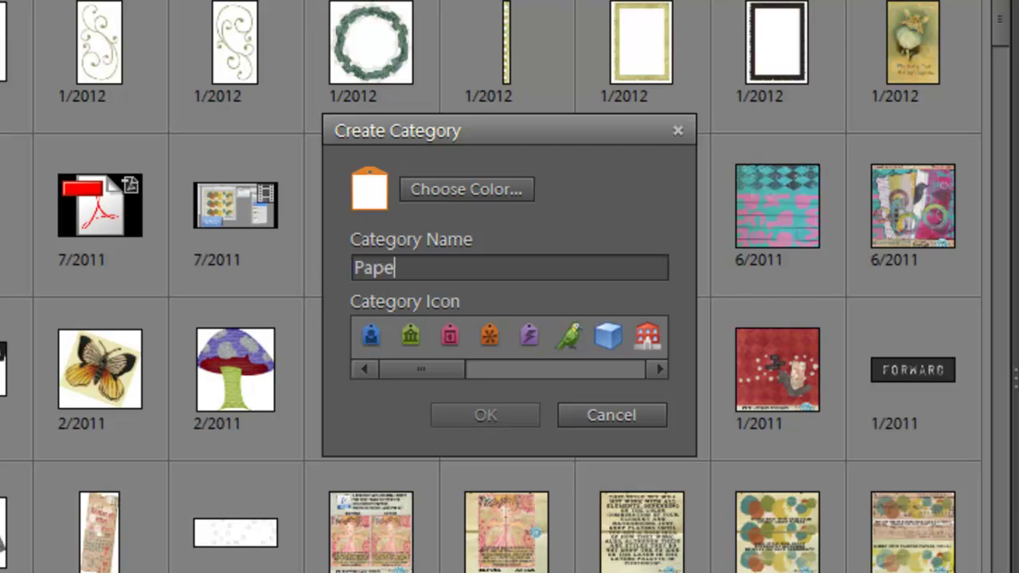
pyautogui.write('s')
pyautogui.press('BackSpace')
pyautogui.press('Escape')
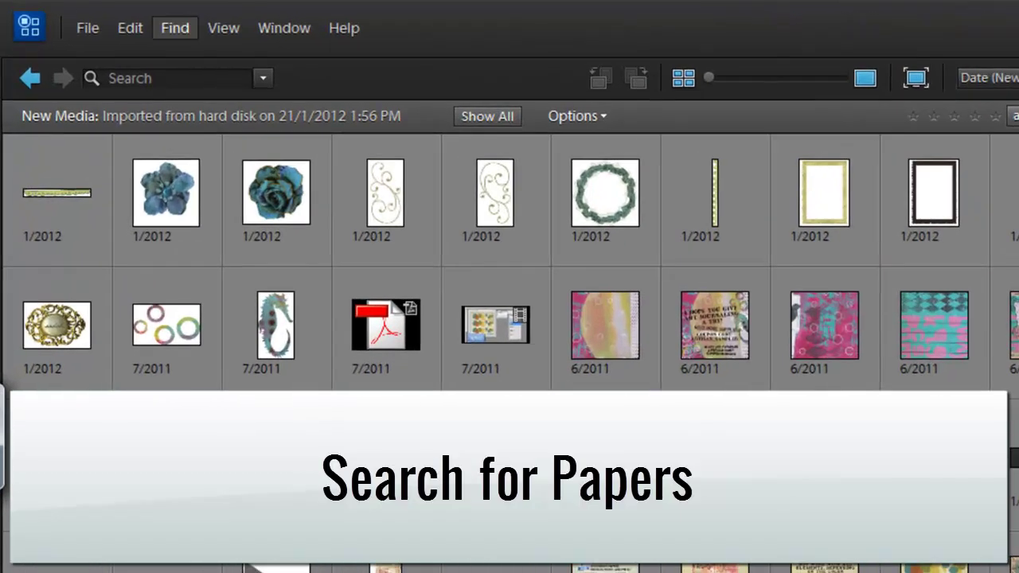
# Start a search by details (metadata) and remove its Keyword Tags criterion
pyautogui.click(175, 28)
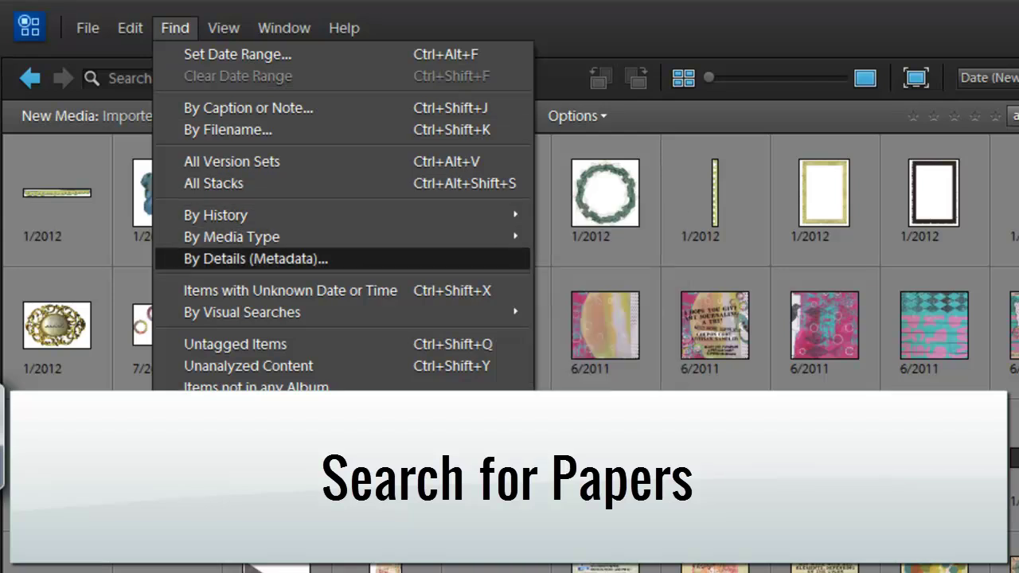
pyautogui.click(238, 259)
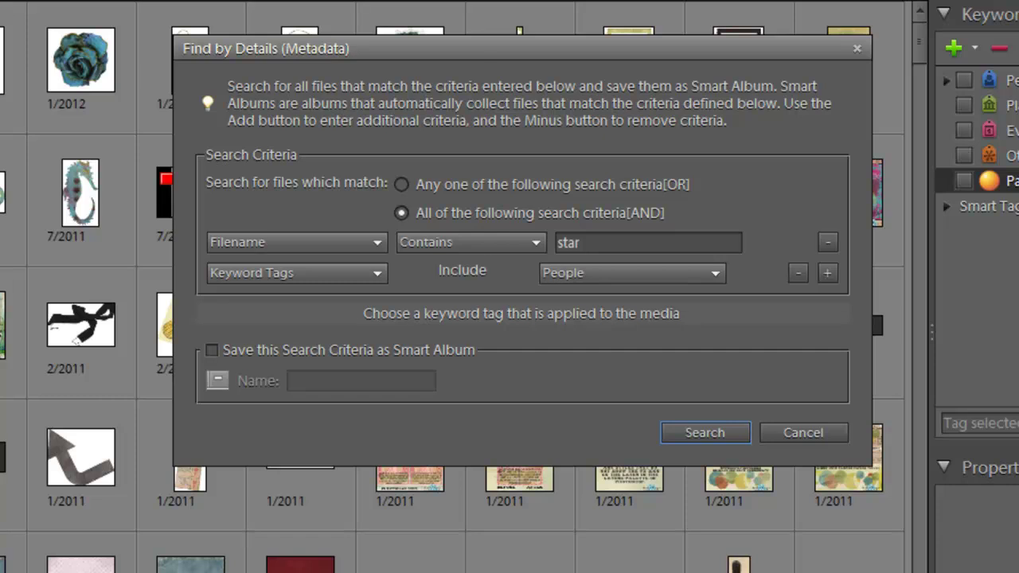
pyautogui.click(828, 242)
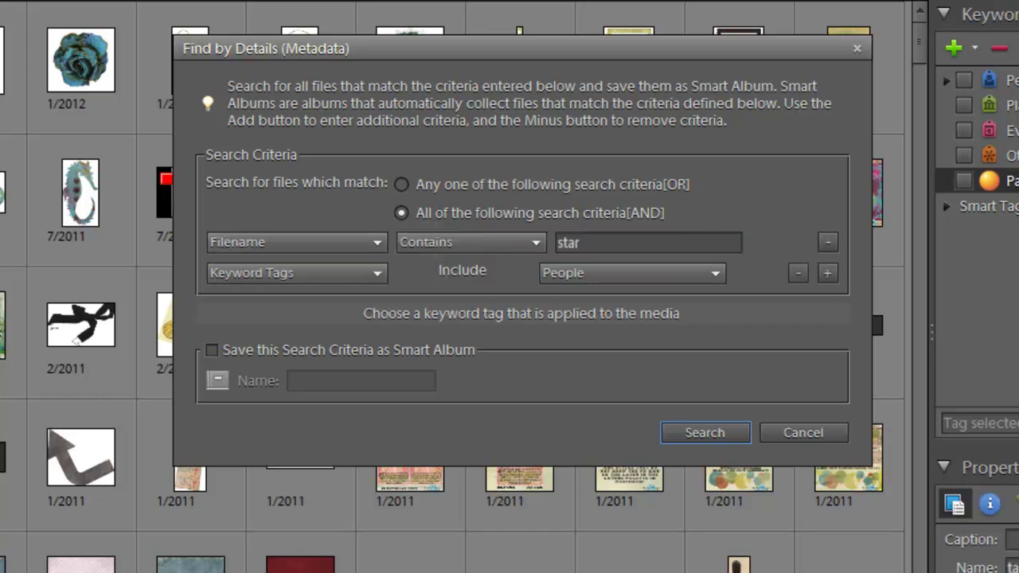
pyautogui.click(798, 273)
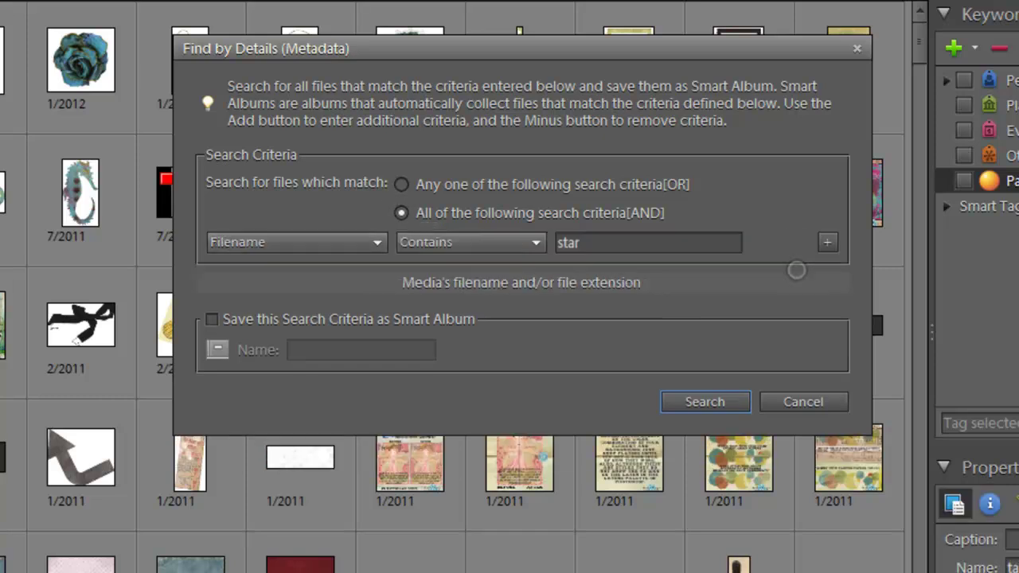
# Change the remaining search criterion to Pixel Width Is 3600
pyautogui.click(362, 242)
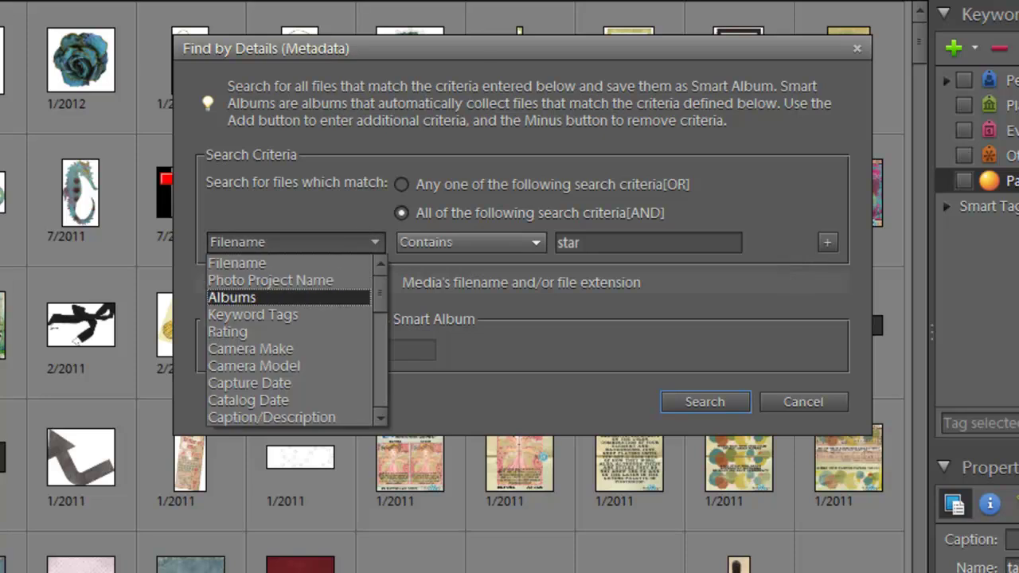
pyautogui.scroll(-5, 289, 341)
pyautogui.click(243, 366)
pyautogui.click(554, 242)
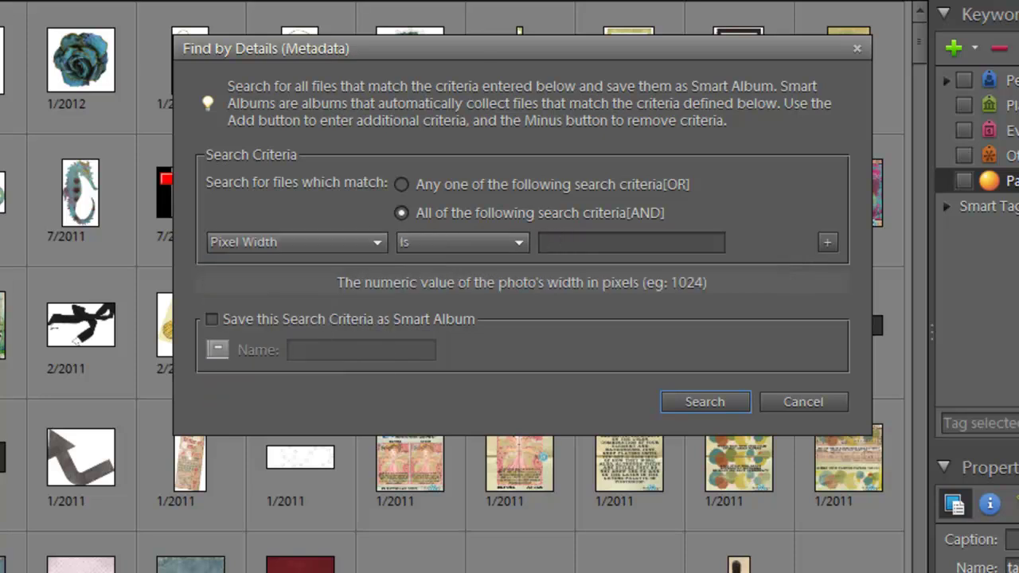
pyautogui.write('3600')
# Add a second search criterion for filenames that end with jpg
pyautogui.click(828, 242)
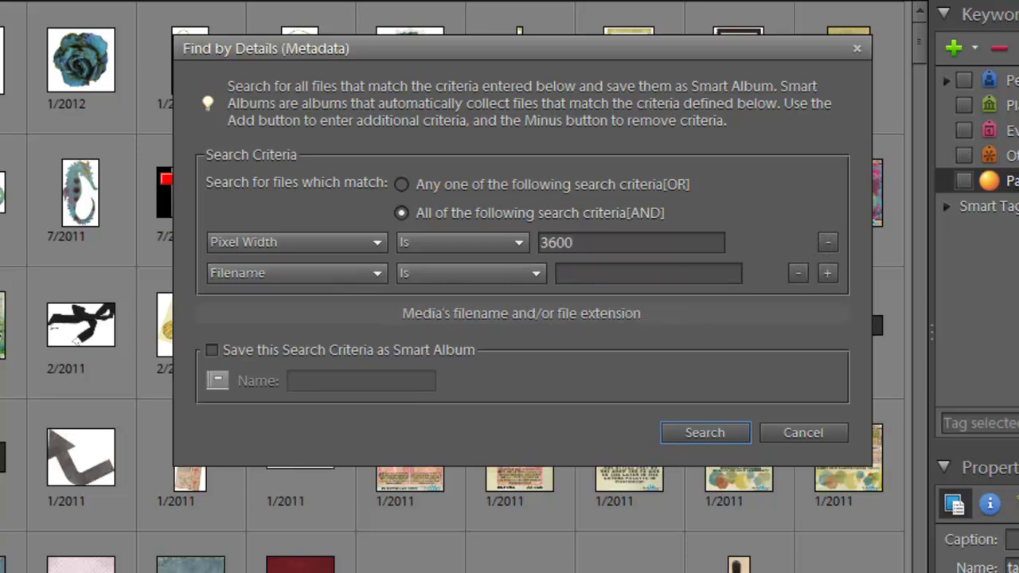
pyautogui.click(470, 273)
pyautogui.click(443, 326)
pyautogui.write('jpg')
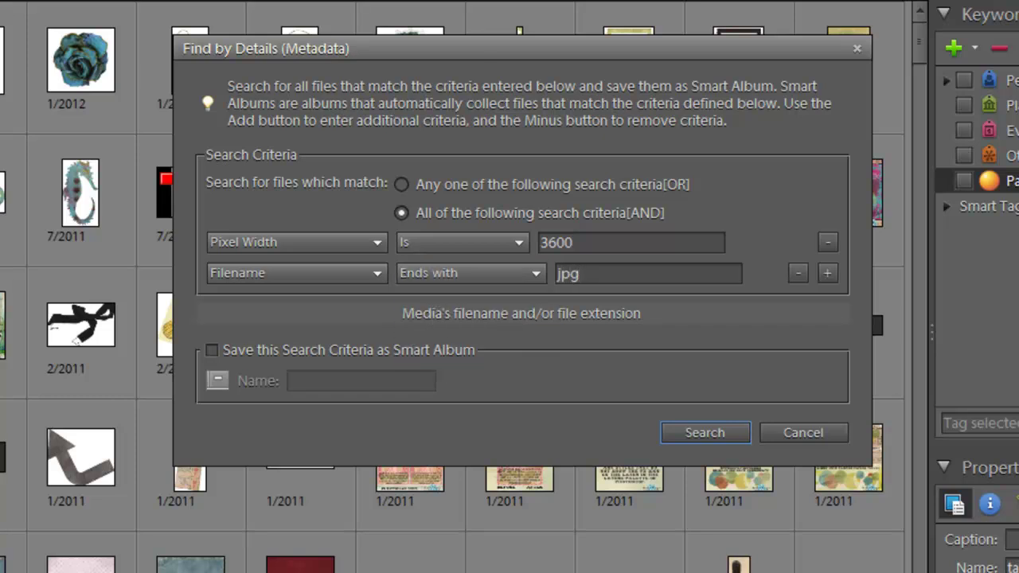
# Save the search criteria as a Smart Album named Papers and run the search
pyautogui.click(211, 350)
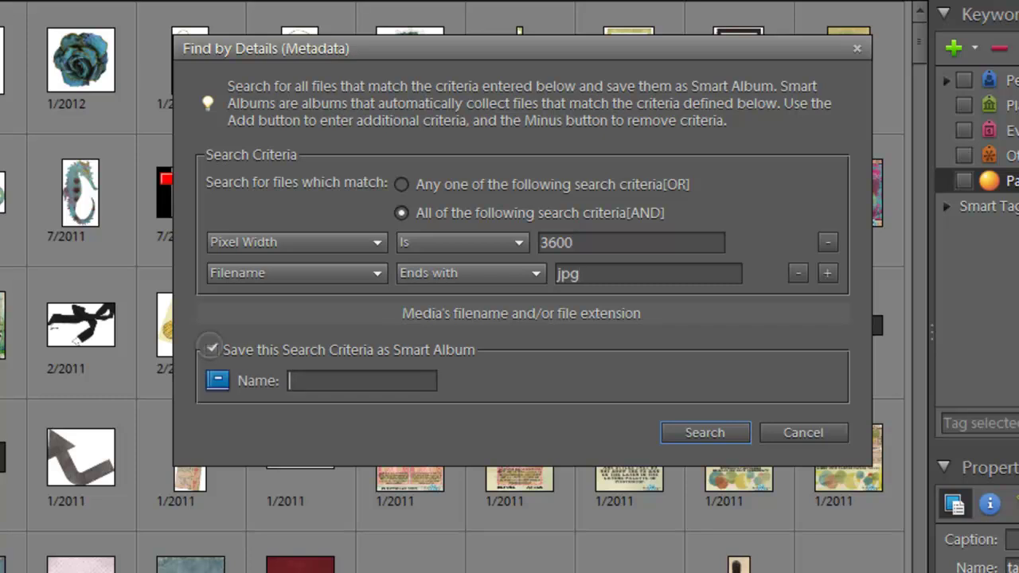
pyautogui.write('Papers')
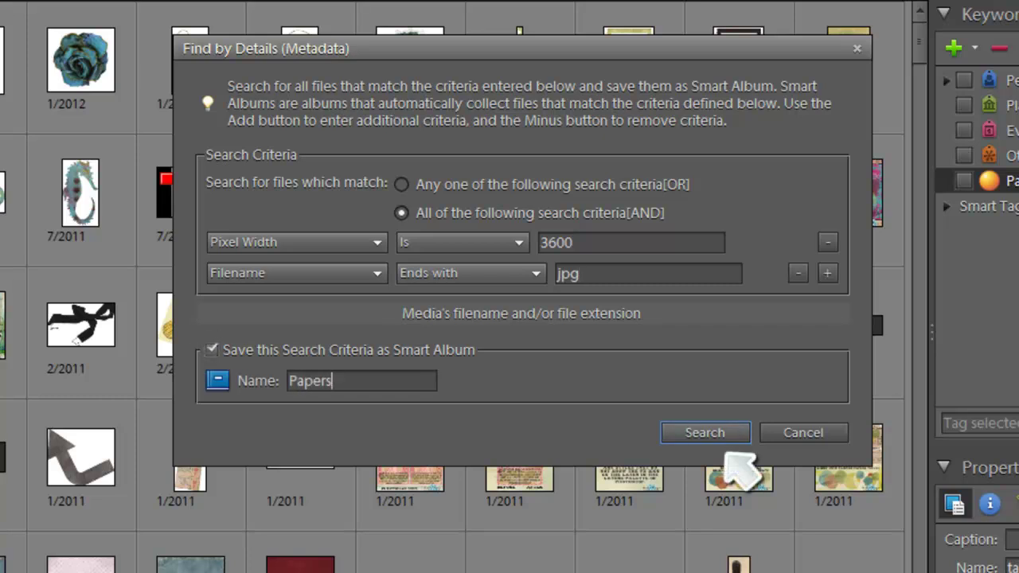
pyautogui.press('Return')
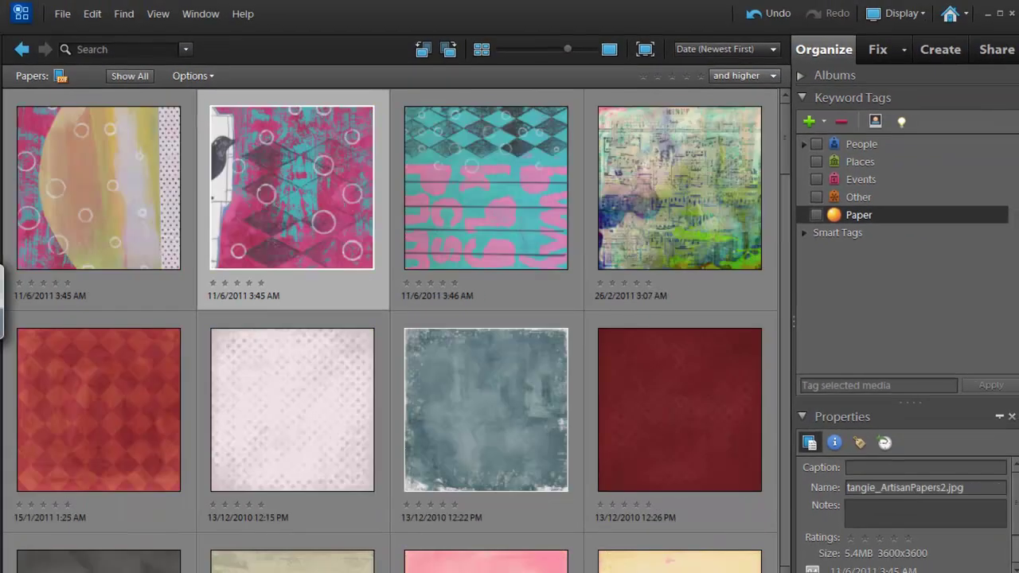
# Select the red diamond-patterned paper and shrink the thumbnails to their smallest size
pyautogui.click(193, 76)
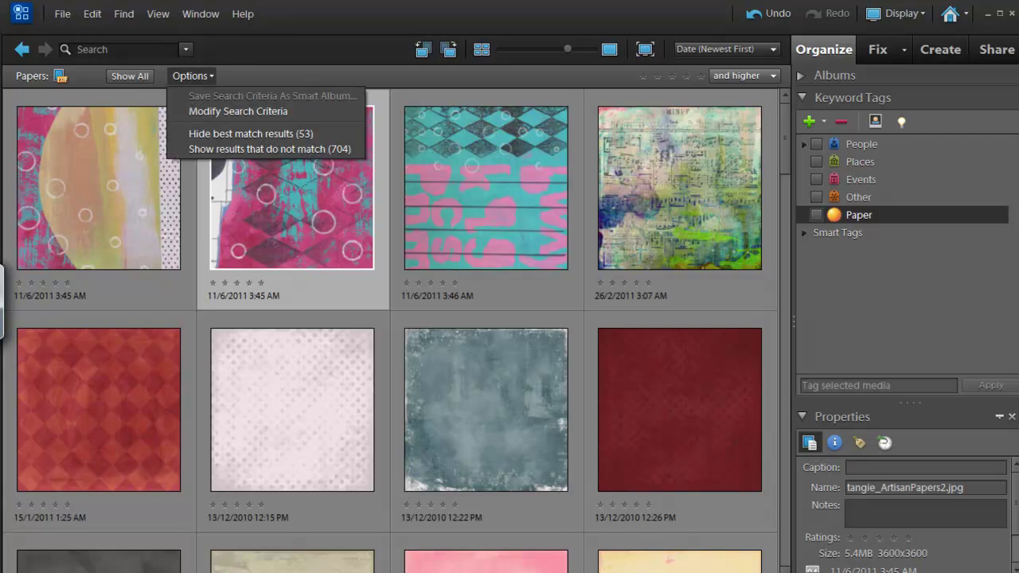
pyautogui.click(242, 61)
pyautogui.click(98, 410)
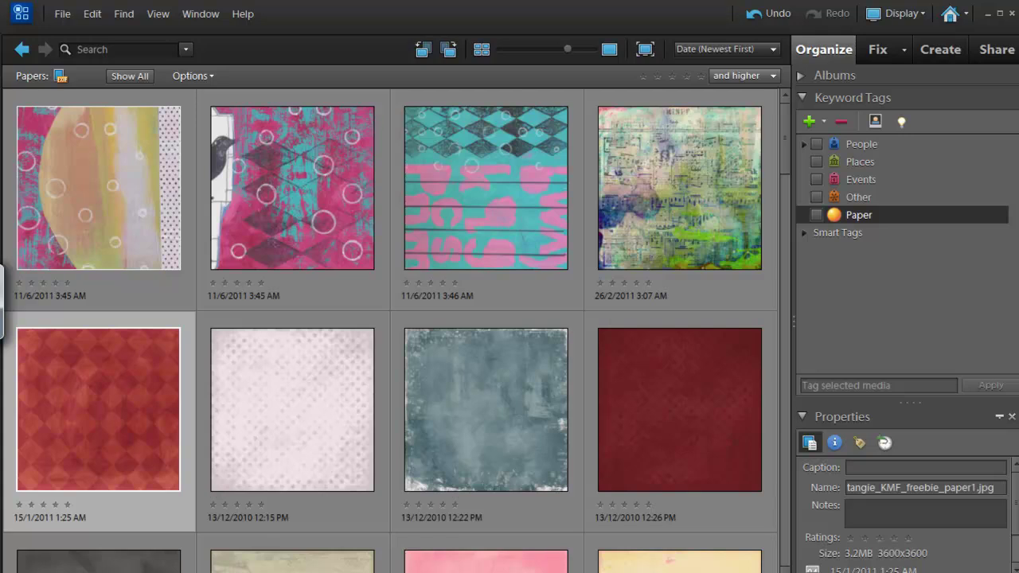
pyautogui.moveTo(567, 49); pyautogui.dragTo(499, 51)
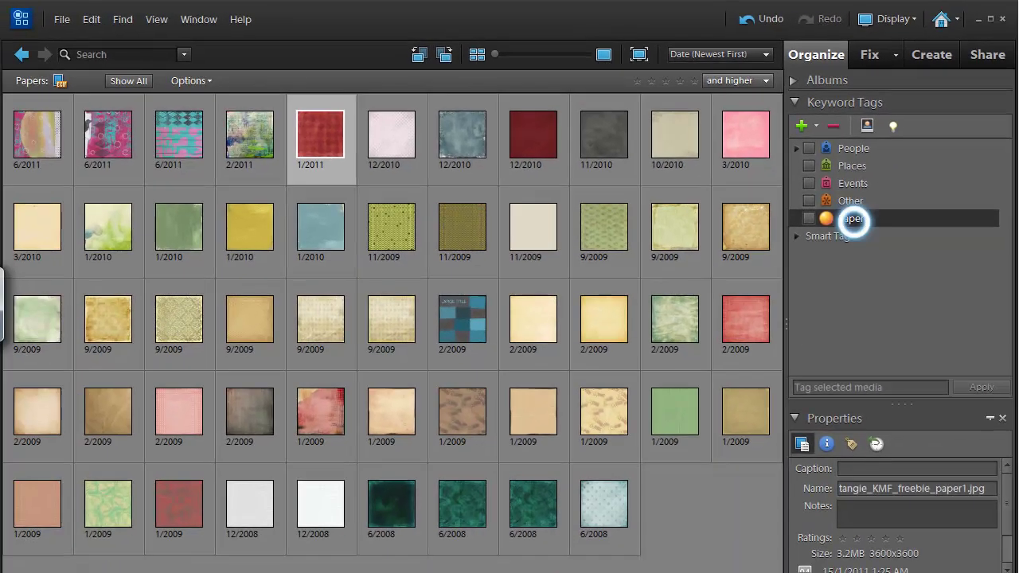
# Create a keyword tag named Red in the Paper category
pyautogui.rightClick(1015, 343)
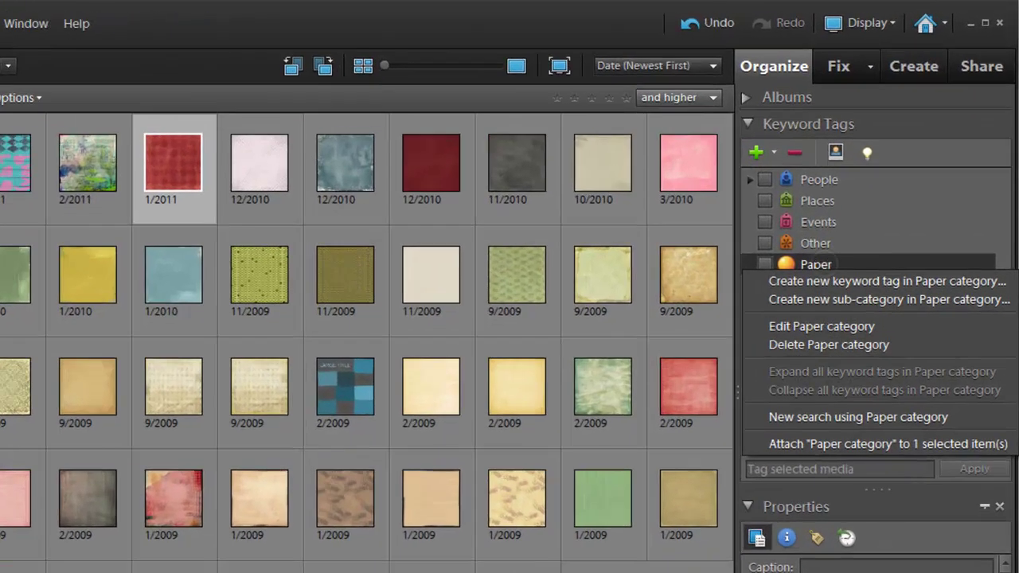
pyautogui.press('Escape')
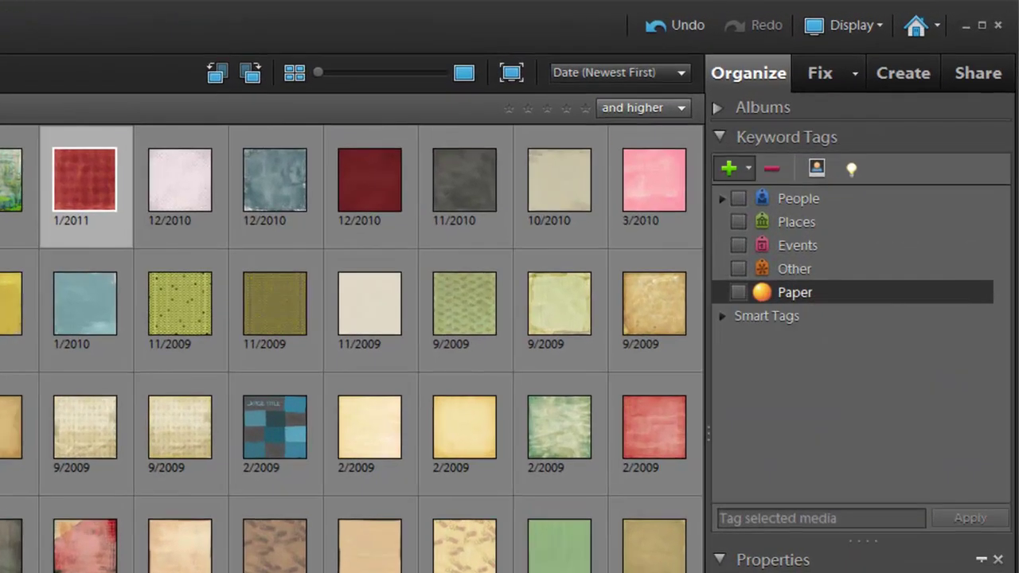
pyautogui.click(731, 168)
pyautogui.click(796, 193)
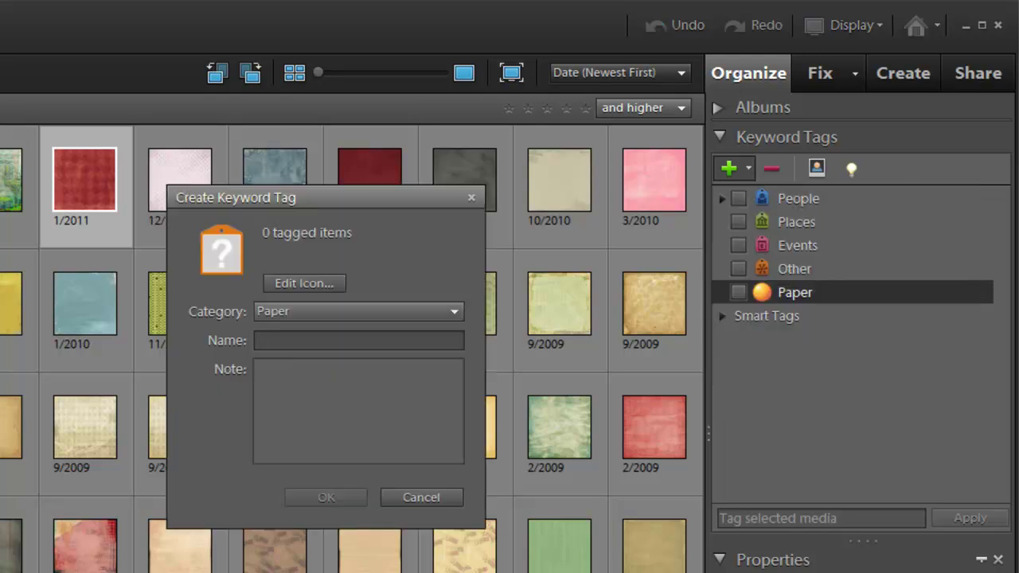
pyautogui.write('Red')
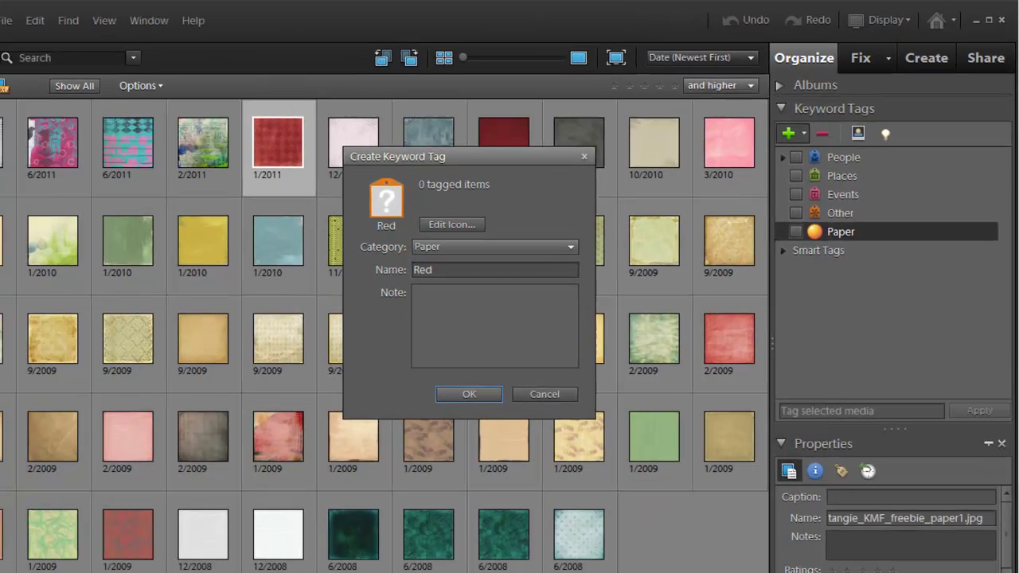
pyautogui.press('Return')
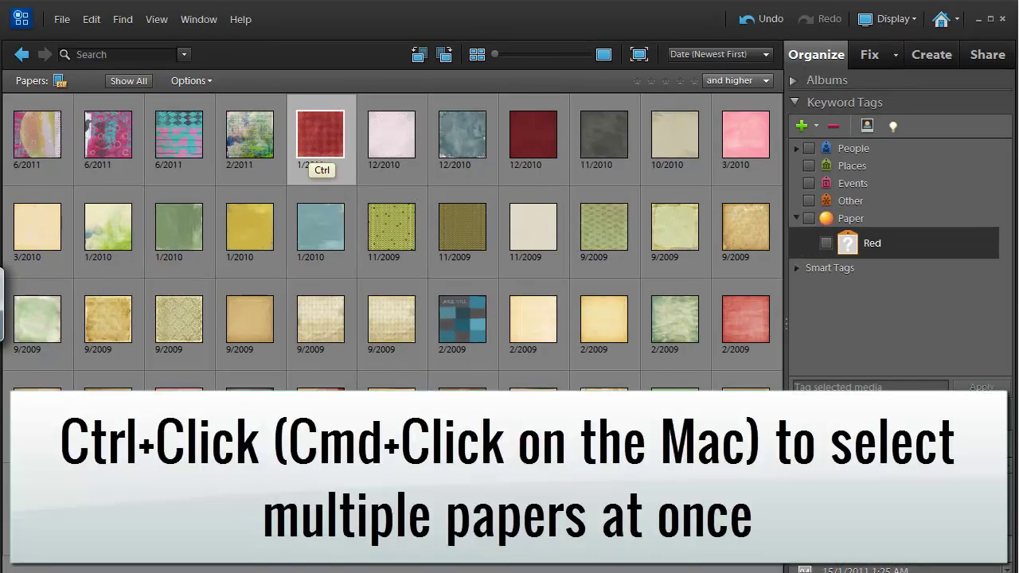
# Select the five red papers in the search results and apply the Red tag to all of them
pyautogui.keyDown('ctrl'); pyautogui.click(323, 134); pyautogui.keyUp('ctrl')
pyautogui.keyDown('ctrl'); pyautogui.click(526, 139); pyautogui.keyUp('ctrl')
pyautogui.keyDown('ctrl'); pyautogui.click(322, 135); pyautogui.keyUp('ctrl')
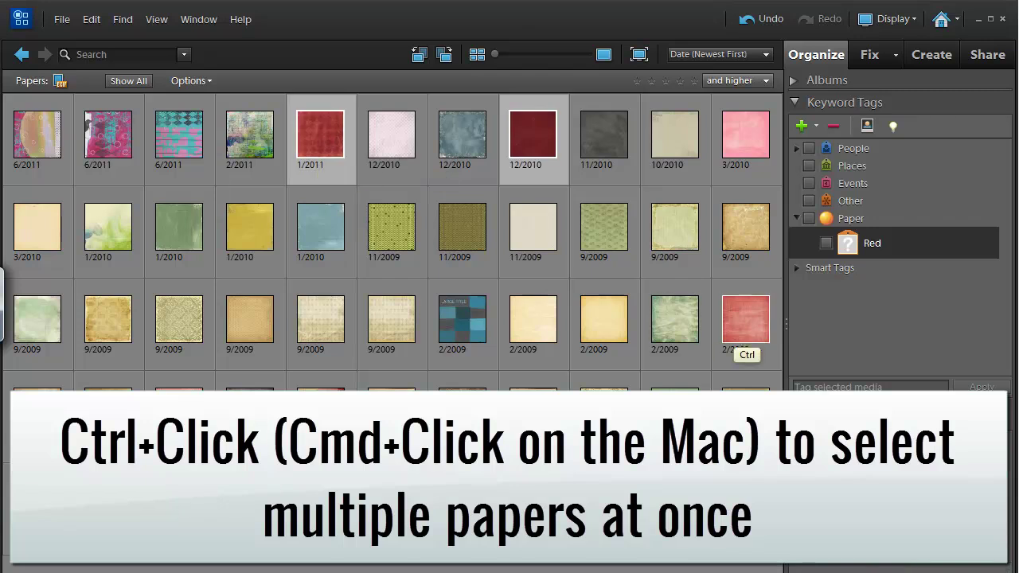
pyautogui.keyDown('ctrl'); pyautogui.click(745, 318); pyautogui.keyUp('ctrl')
pyautogui.keyDown('ctrl'); pyautogui.click(321, 411); pyautogui.keyUp('ctrl')
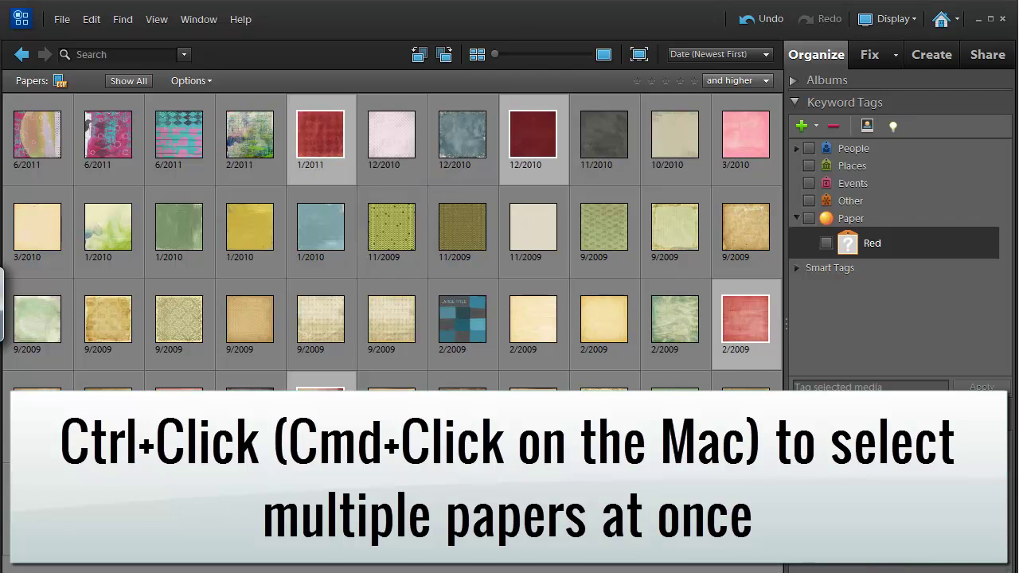
pyautogui.keyDown('ctrl'); pyautogui.click(179, 410); pyautogui.keyUp('ctrl')
pyautogui.moveTo(848, 243); pyautogui.dragTo(534, 139)
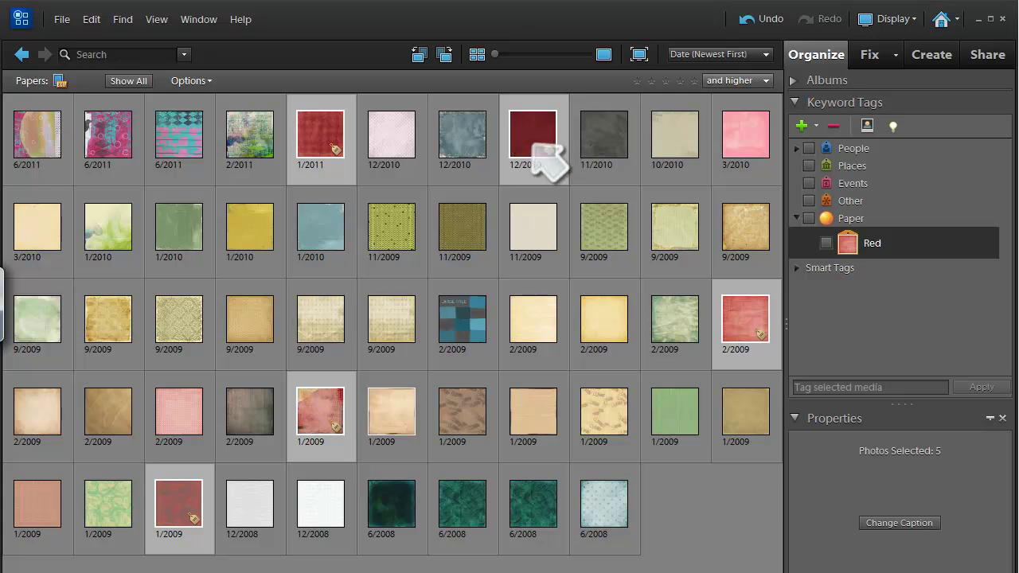
# Select the eight green papers in the search results, from the dark beach greens to the pale green watercolour paper
pyautogui.click(391, 503)
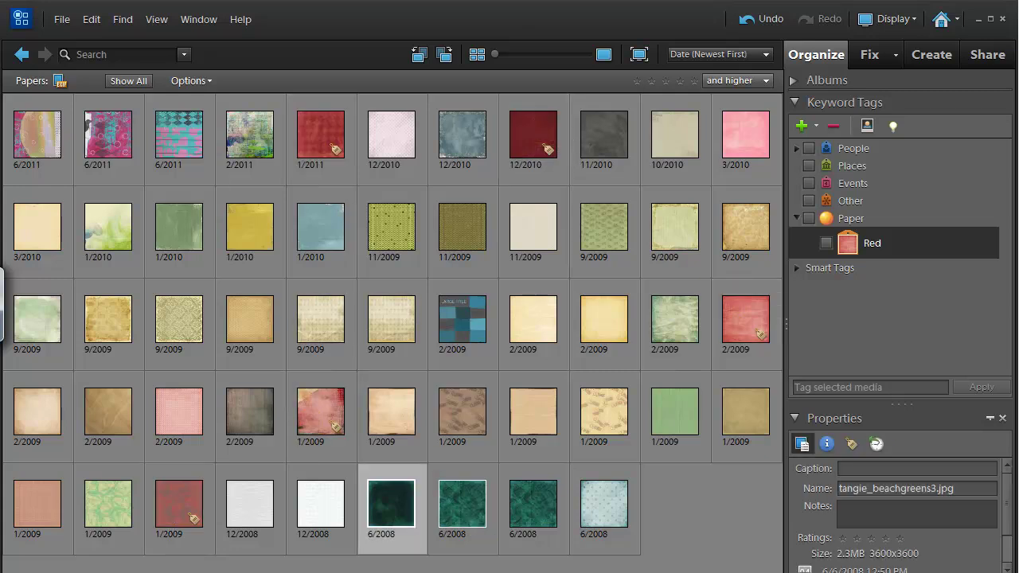
pyautogui.keyDown('ctrl'); pyautogui.click(462, 506); pyautogui.keyUp('ctrl')
pyautogui.keyDown('ctrl'); pyautogui.click(533, 506); pyautogui.keyUp('ctrl')
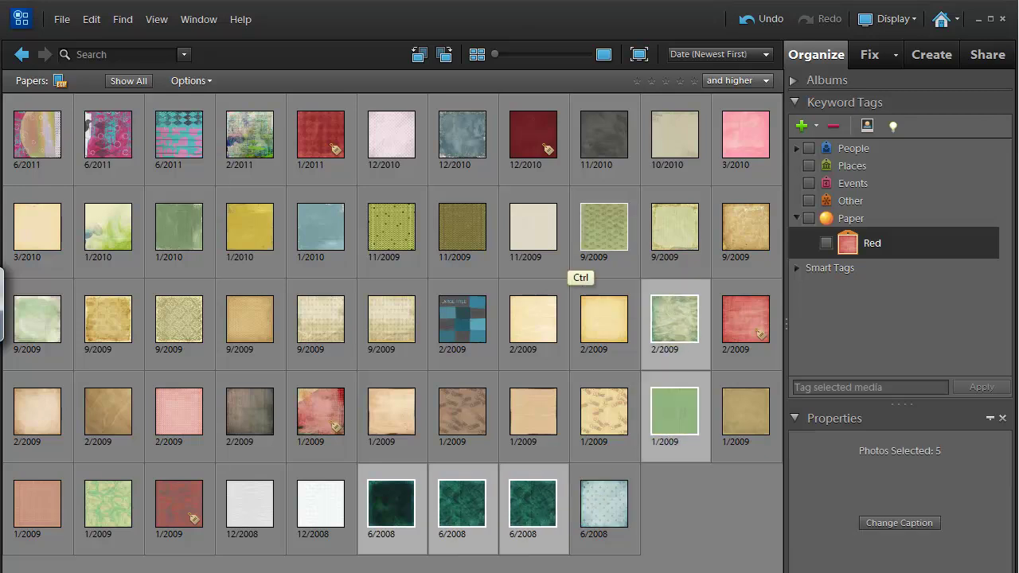
pyautogui.keyDown('ctrl'); pyautogui.click(179, 239); pyautogui.keyUp('ctrl')
pyautogui.keyDown('ctrl'); pyautogui.click(37, 326); pyautogui.keyUp('ctrl')
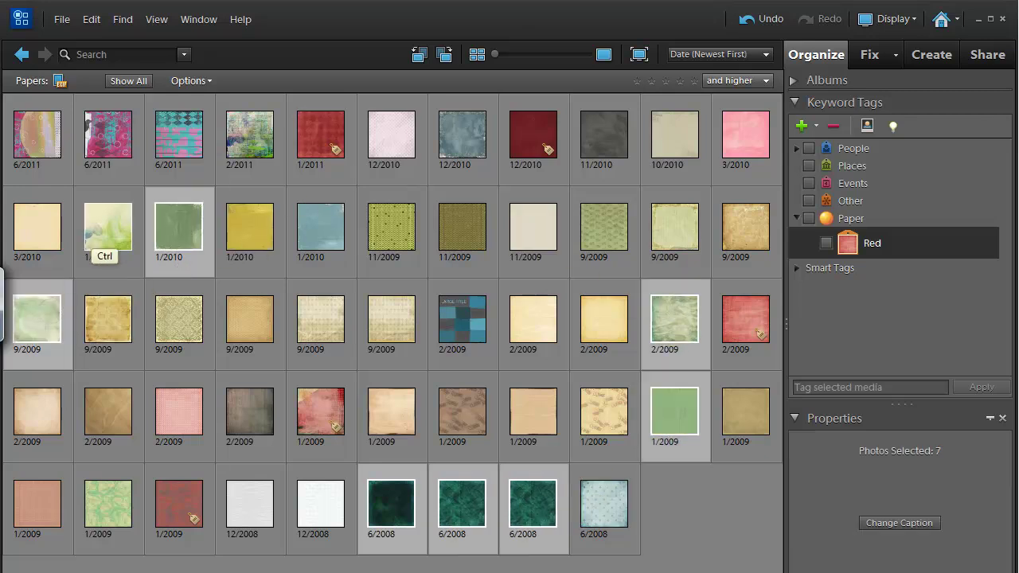
pyautogui.keyDown('ctrl'); pyautogui.click(97, 239); pyautogui.keyUp('ctrl')
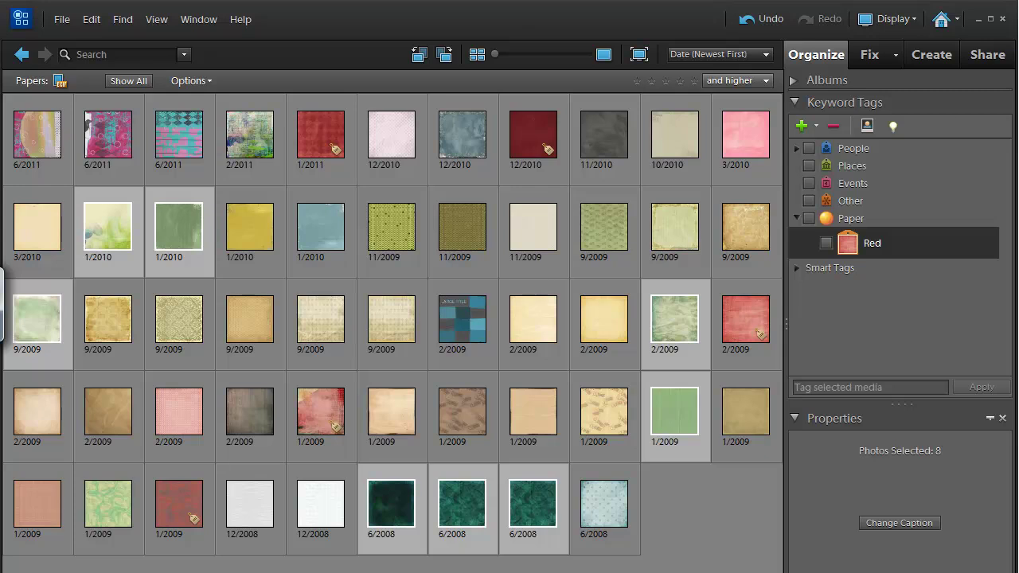
# Create a keyword tag named Green in the Paper category and collapse that category's tag list
pyautogui.click(816, 125)
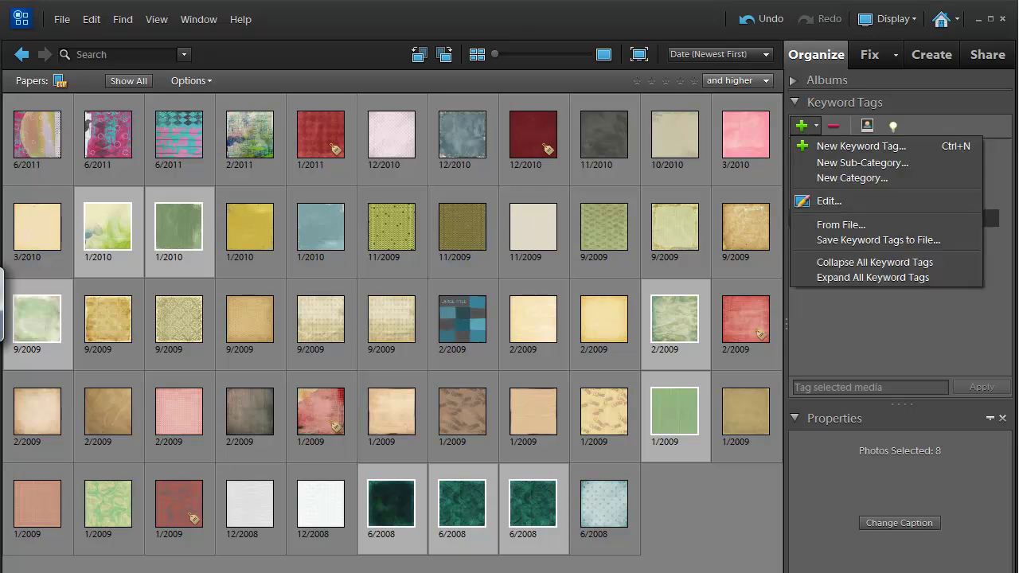
pyautogui.click(861, 145)
pyautogui.write('Green')
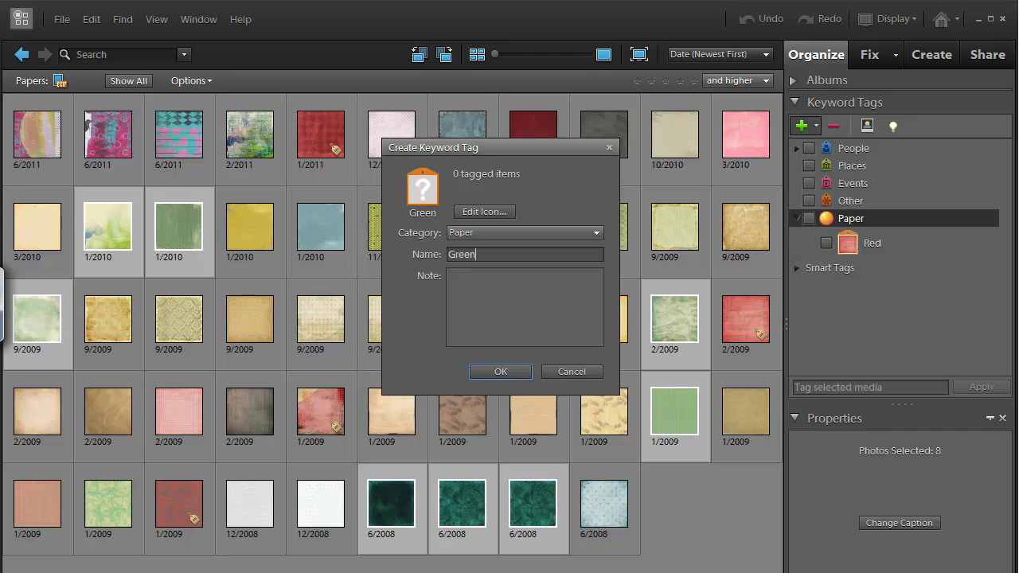
pyautogui.press('Return')
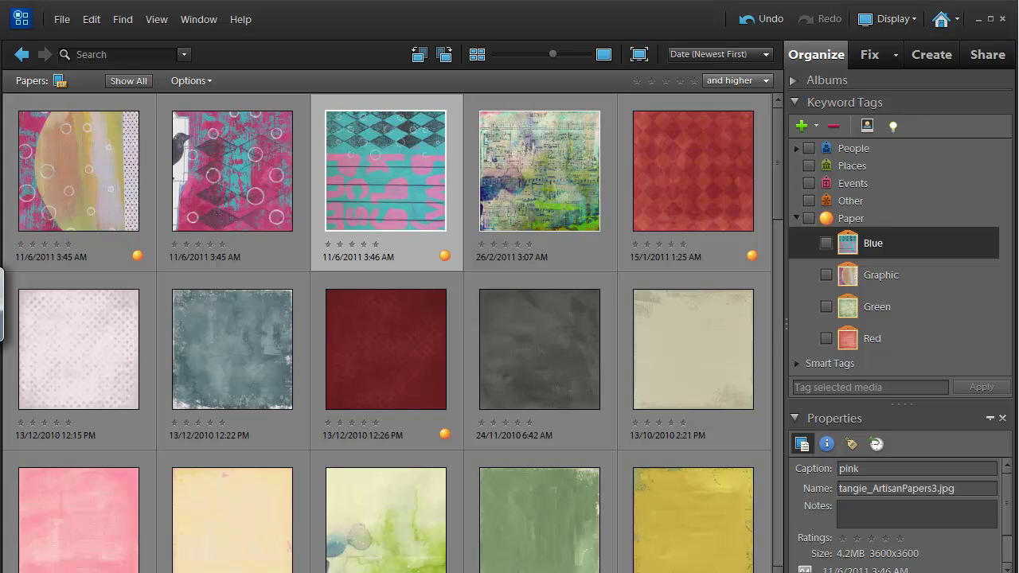
pyautogui.click(796, 218)
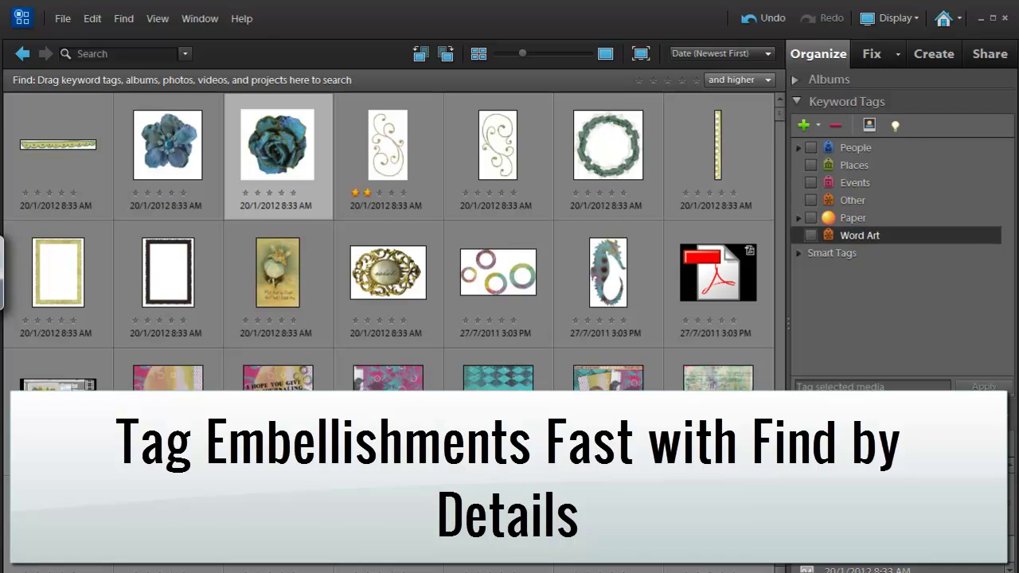
# Search by details for files whose filename contains flower and whose filename ends with png
pyautogui.click(124, 18)
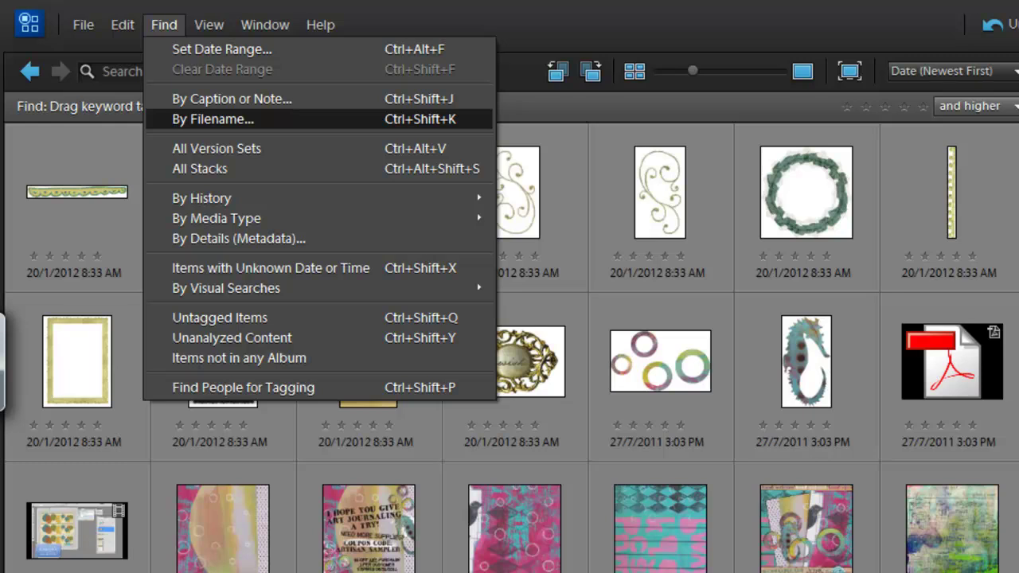
pyautogui.click(239, 238)
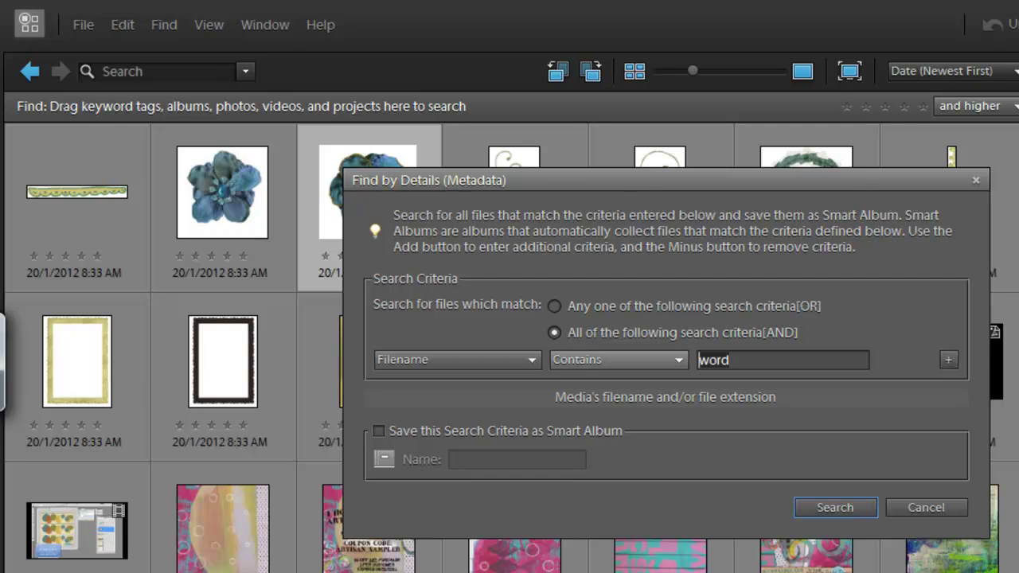
pyautogui.write('flower')
pyautogui.click(948, 359)
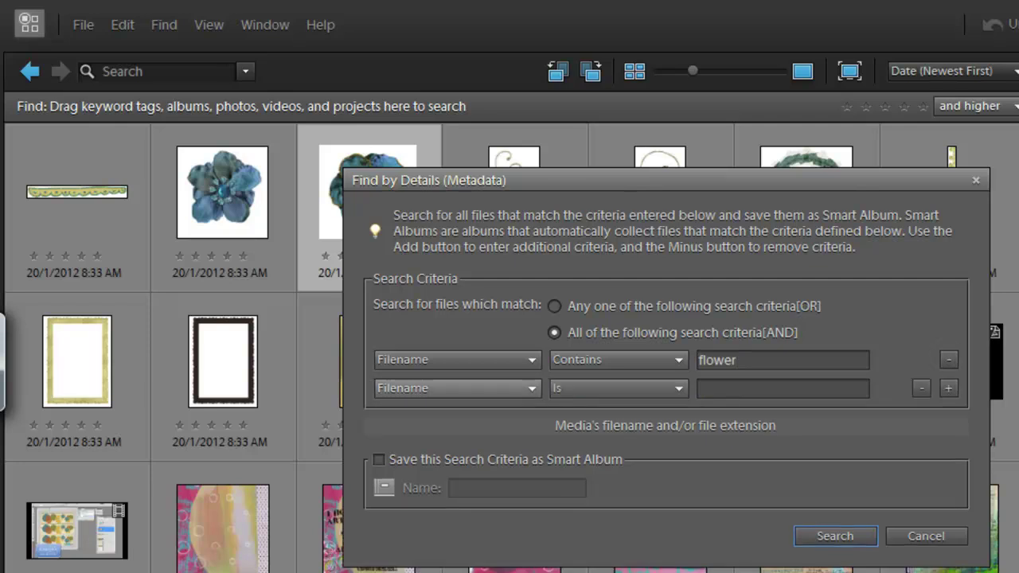
pyautogui.click(617, 388)
pyautogui.click(579, 440)
pyautogui.click(717, 388)
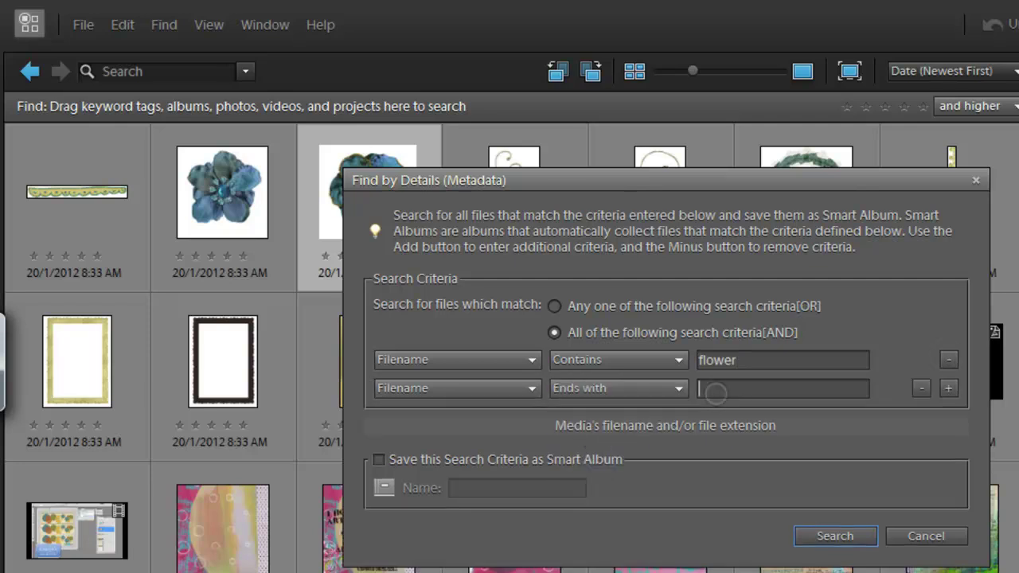
pyautogui.write('png')
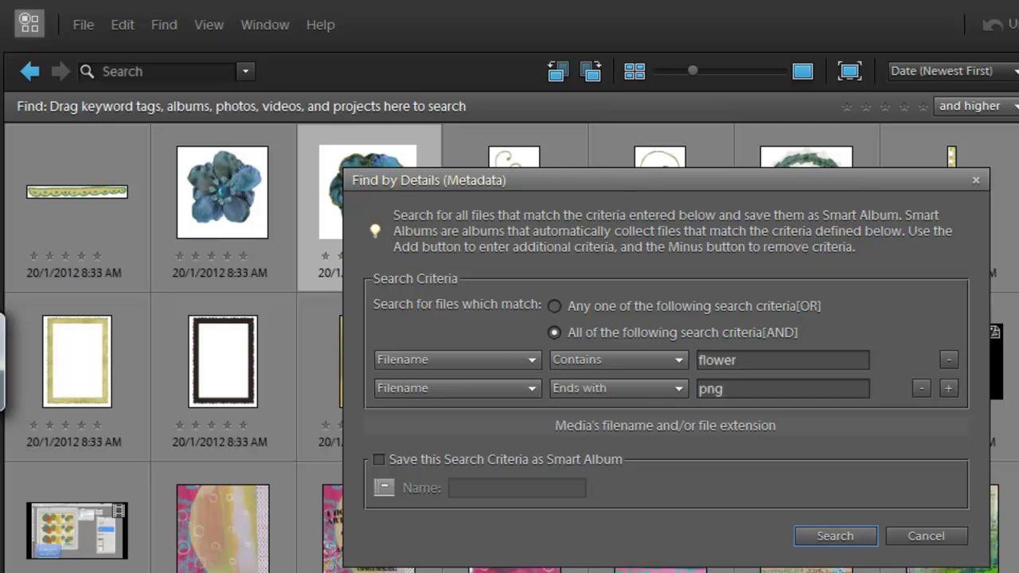
pyautogui.press('Return')
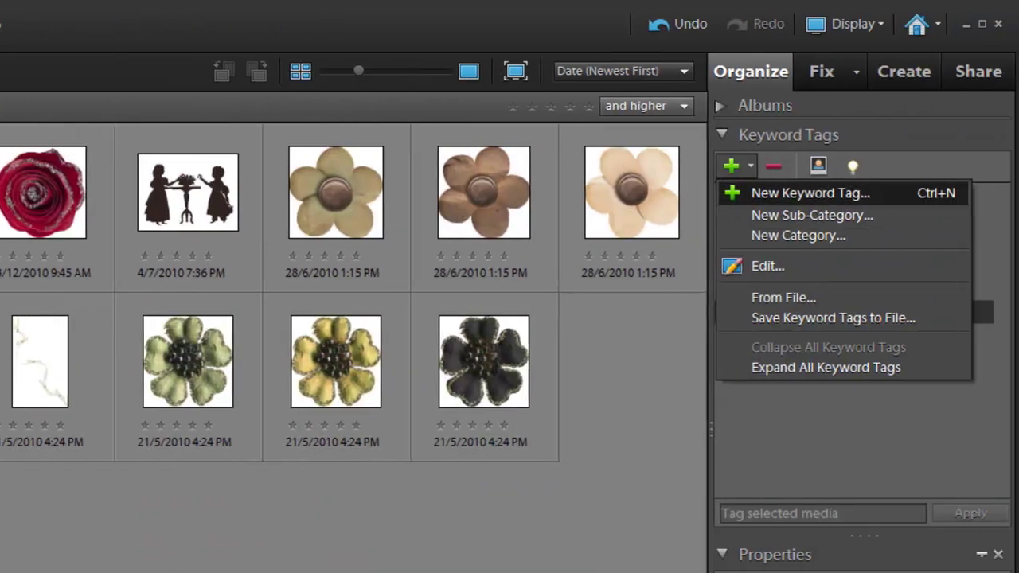
# Create a keyword tag category named Flower with the yellow flower icon
pyautogui.press('Down')
pyautogui.press('Down')
pyautogui.press('Return')
pyautogui.click(342, 427)
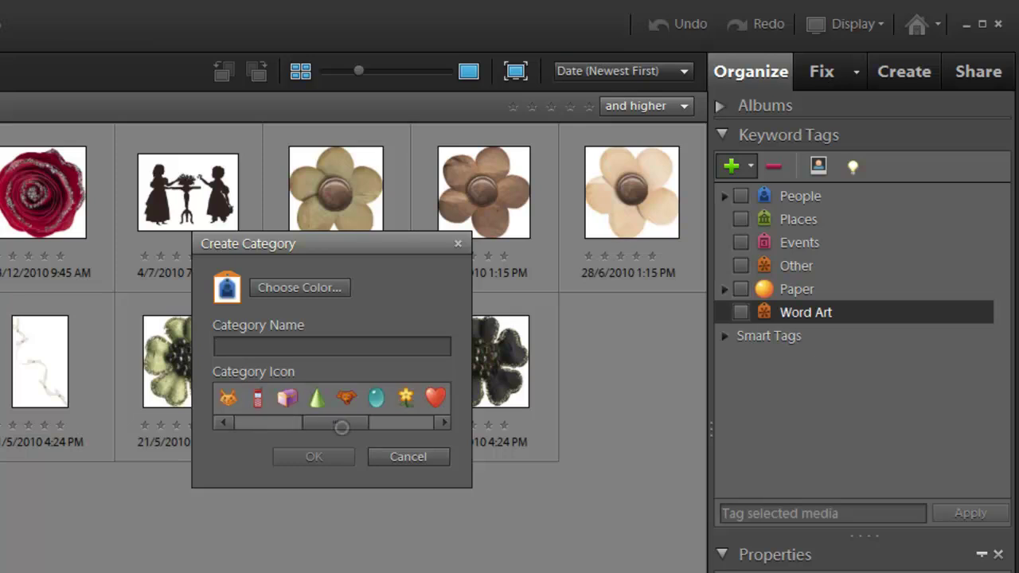
pyautogui.click(405, 399)
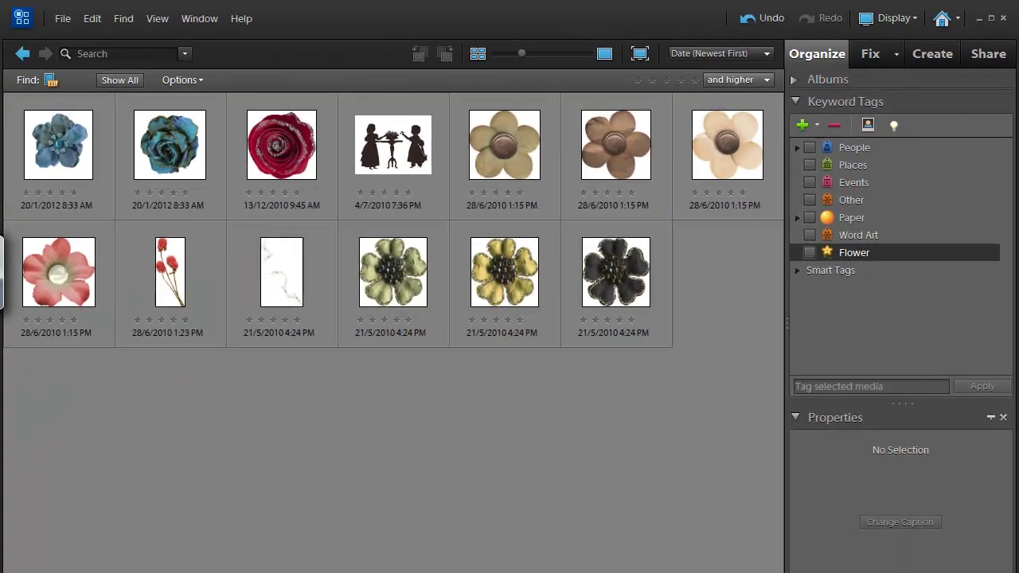
# View the silhouette and other doubtful search results at full size, and return to the medium thumbnail grid
pyautogui.doubleClick(381, 159)
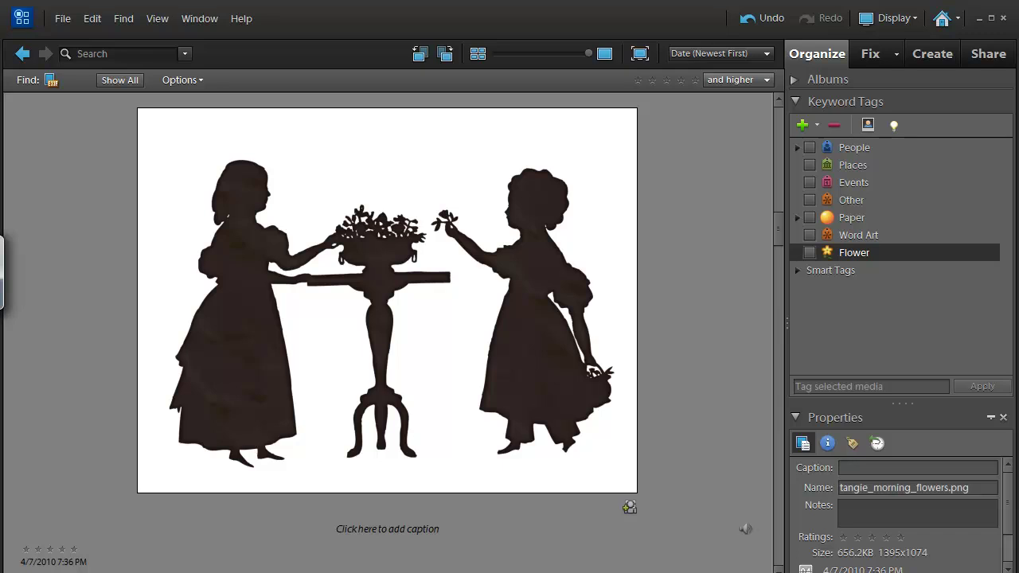
pyautogui.press('Right')
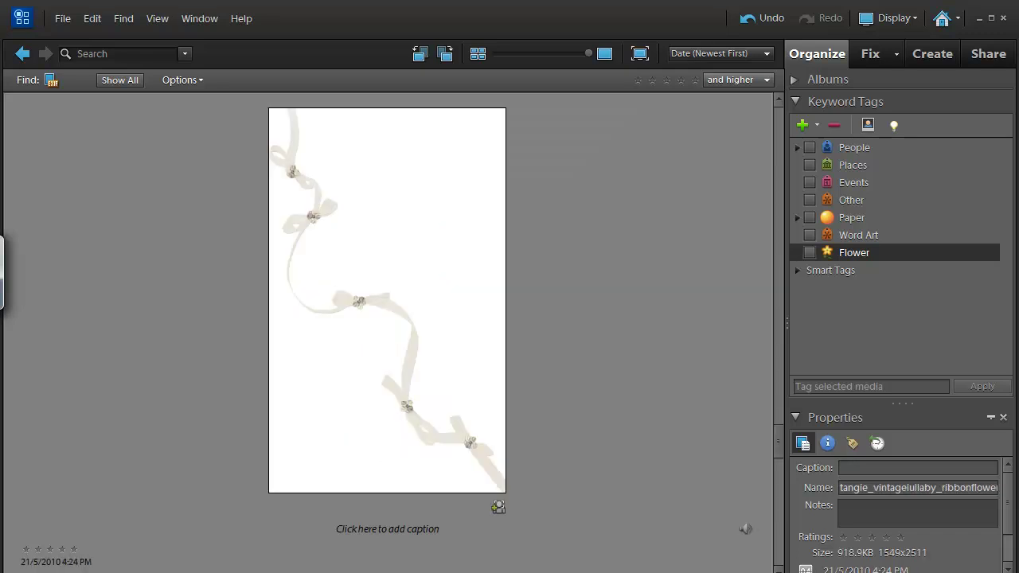
pyautogui.hotkey('ctrl', 'a')
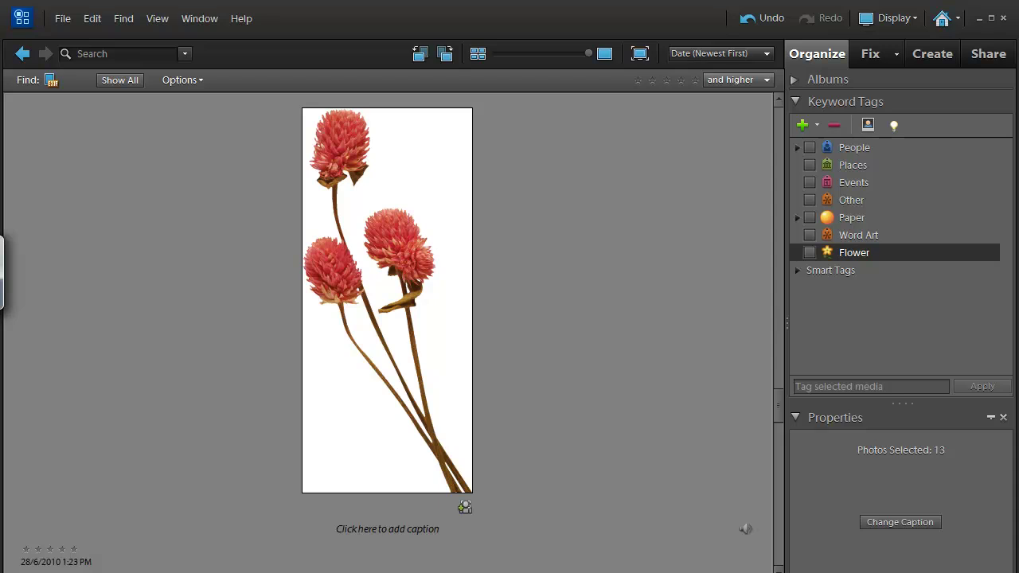
pyautogui.click(417, 294)
pyautogui.moveTo(589, 53); pyautogui.dragTo(533, 53)
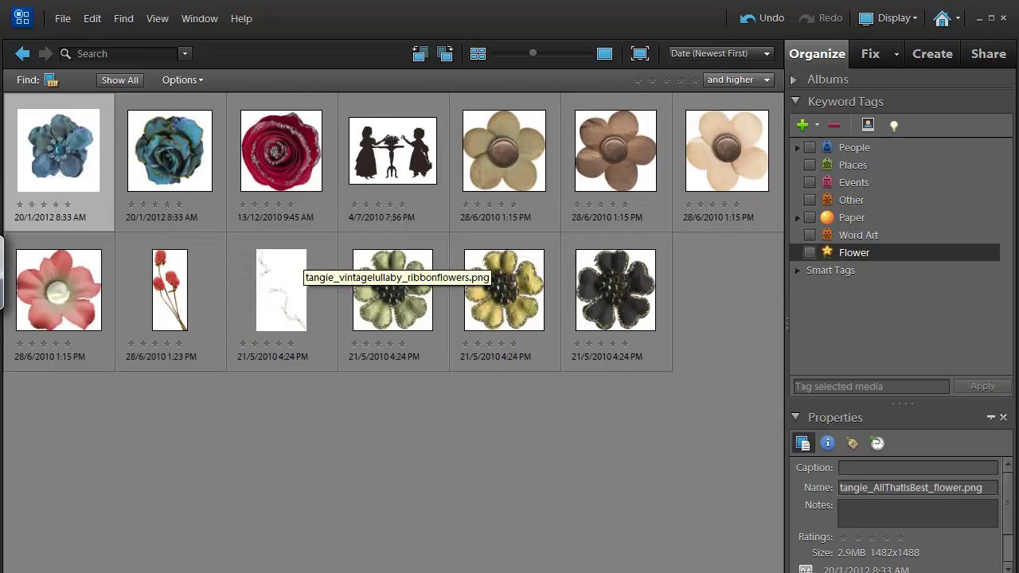
# Apply the Flower tag to all search results except the silhouette, the red long-stemmed flowers and the white ribbon
pyautogui.hotkey('ctrl', 'a')
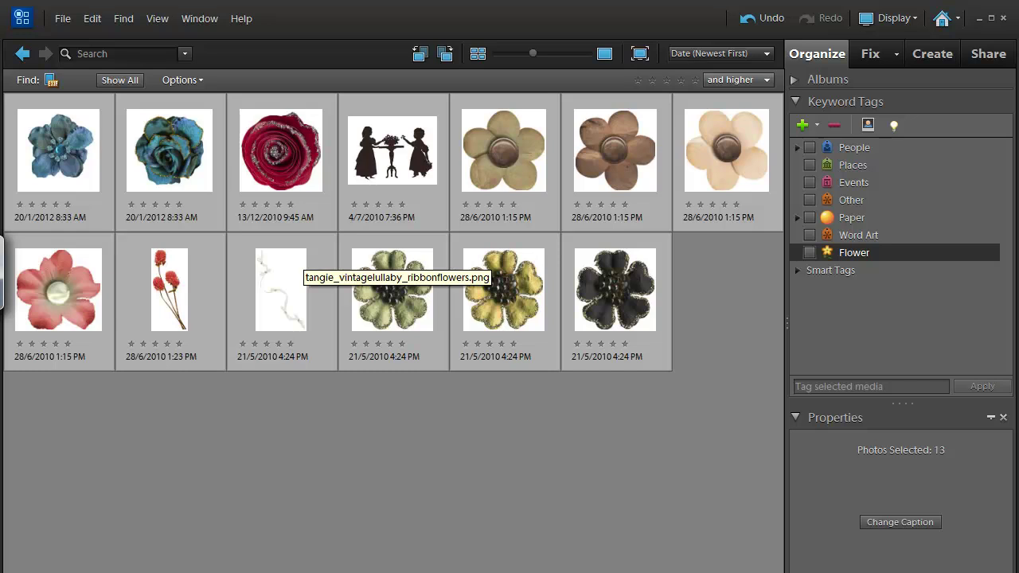
pyautogui.keyDown('ctrl'); pyautogui.click(386, 177); pyautogui.keyUp('ctrl')
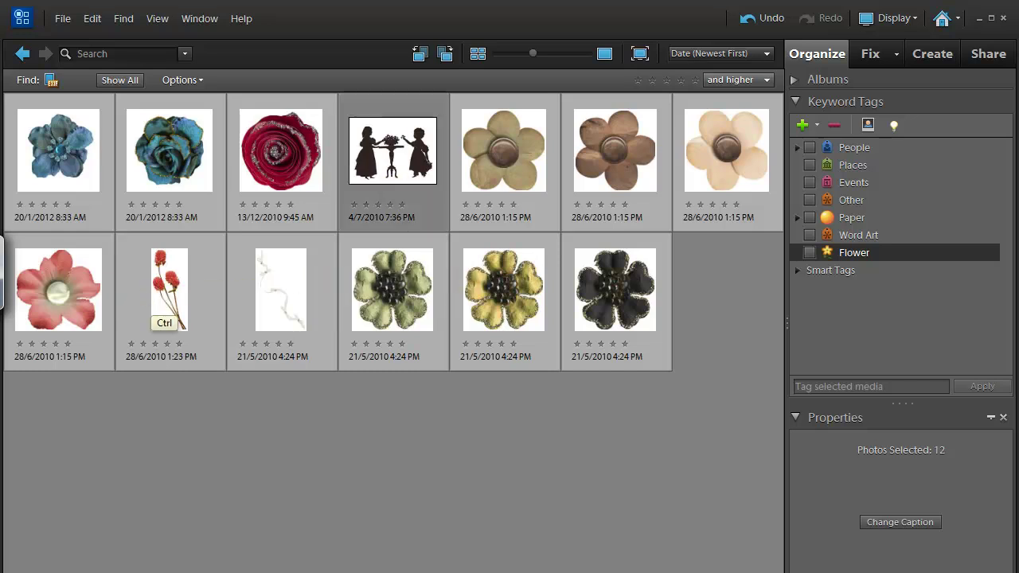
pyautogui.keyDown('ctrl'); pyautogui.click(163, 309); pyautogui.keyUp('ctrl')
pyautogui.keyDown('ctrl'); pyautogui.click(269, 335); pyautogui.keyUp('ctrl')
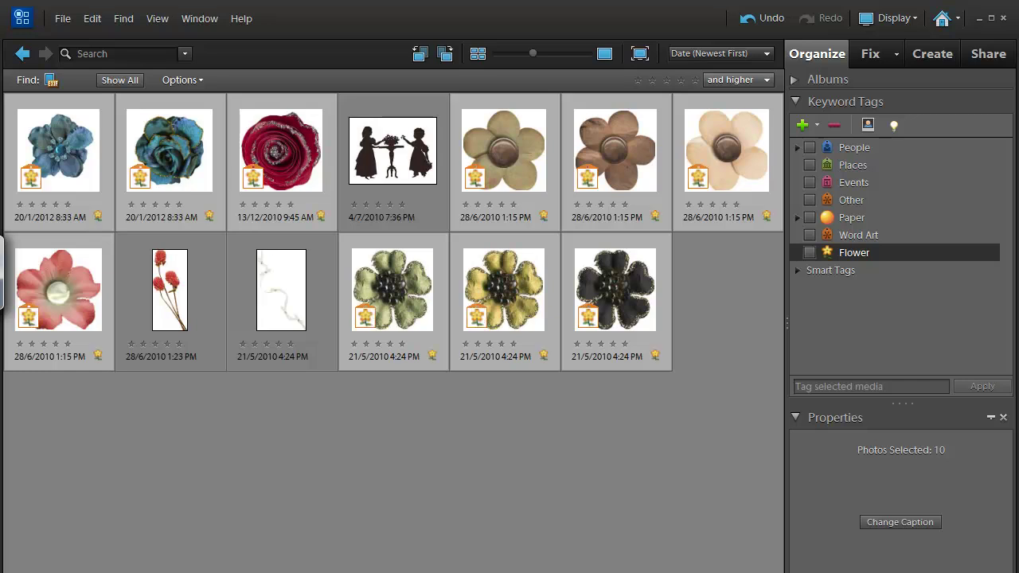
# Show only the untagged items and select the postcard-style number 3 among them
pyautogui.hotkey('ctrl', 'shift', 'q')
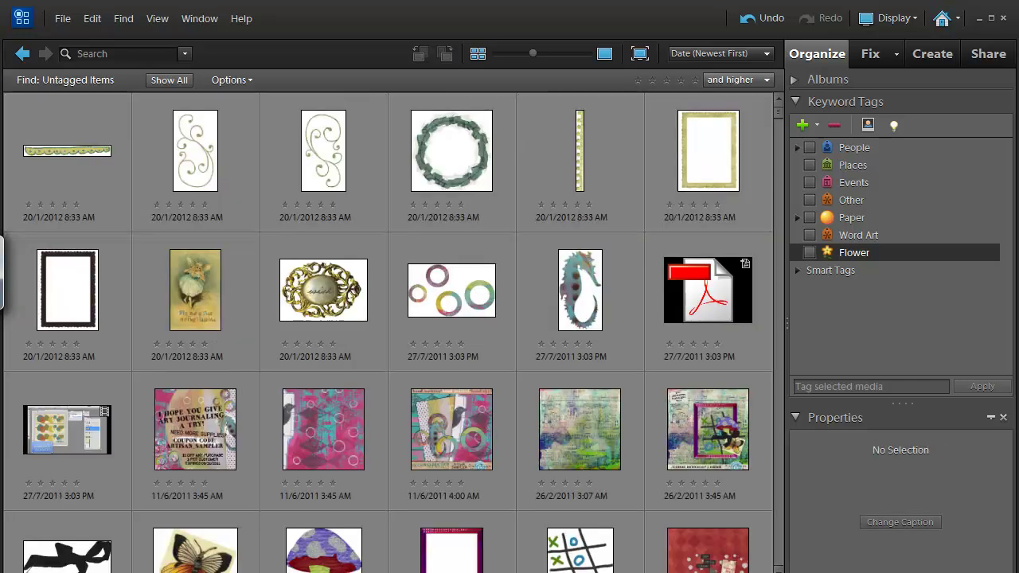
pyautogui.scroll(-5, 390, 332)
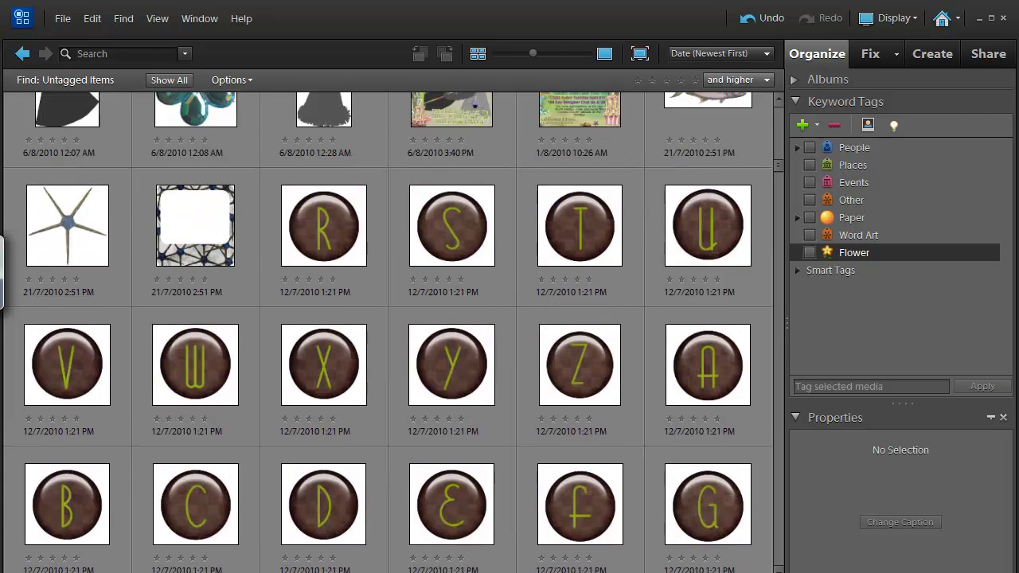
pyautogui.scroll(-10, 390, 332)
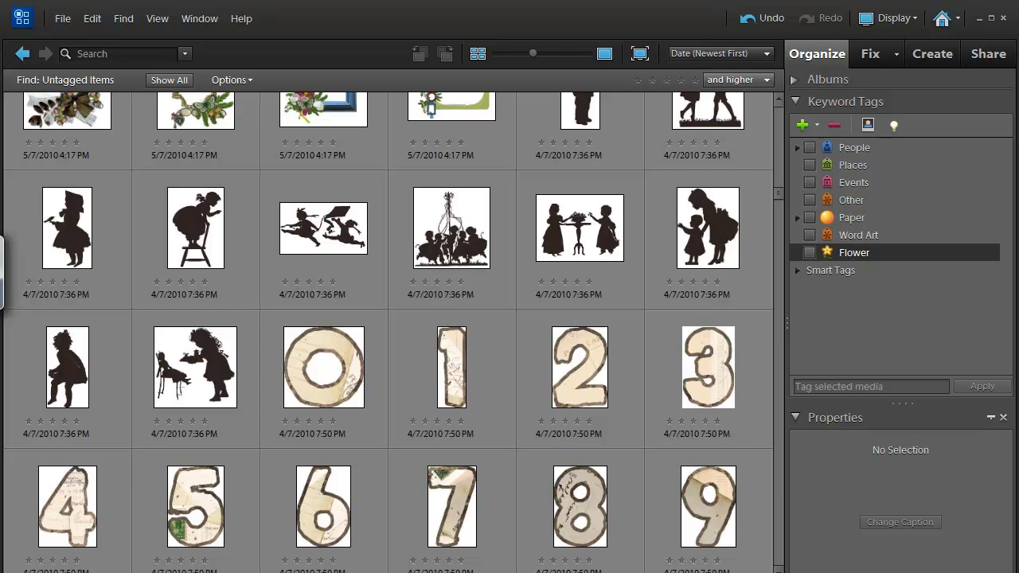
pyautogui.click(708, 367)
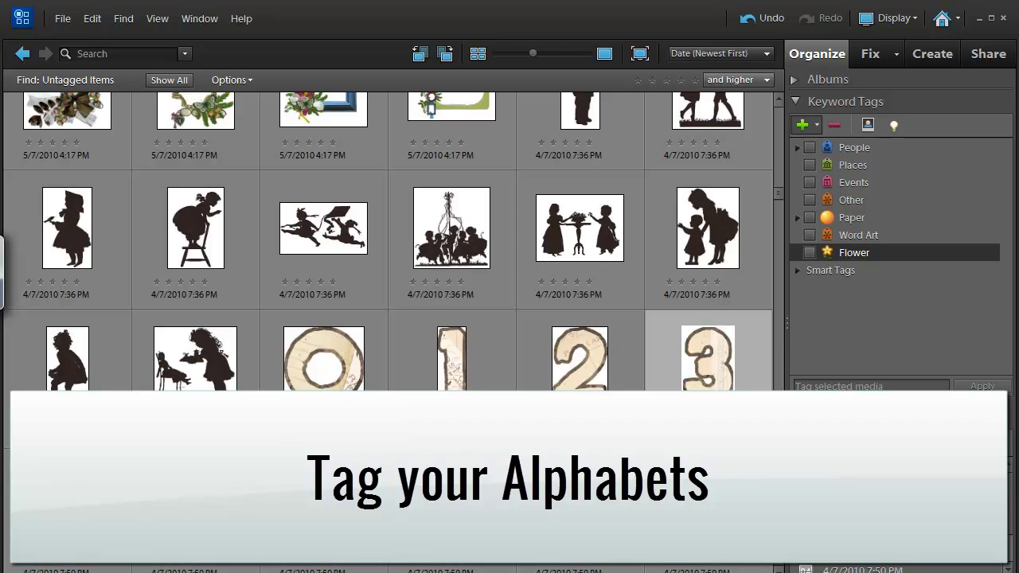
# Create a keyword tag category named Alphas with the blue person icon
pyautogui.click(808, 125)
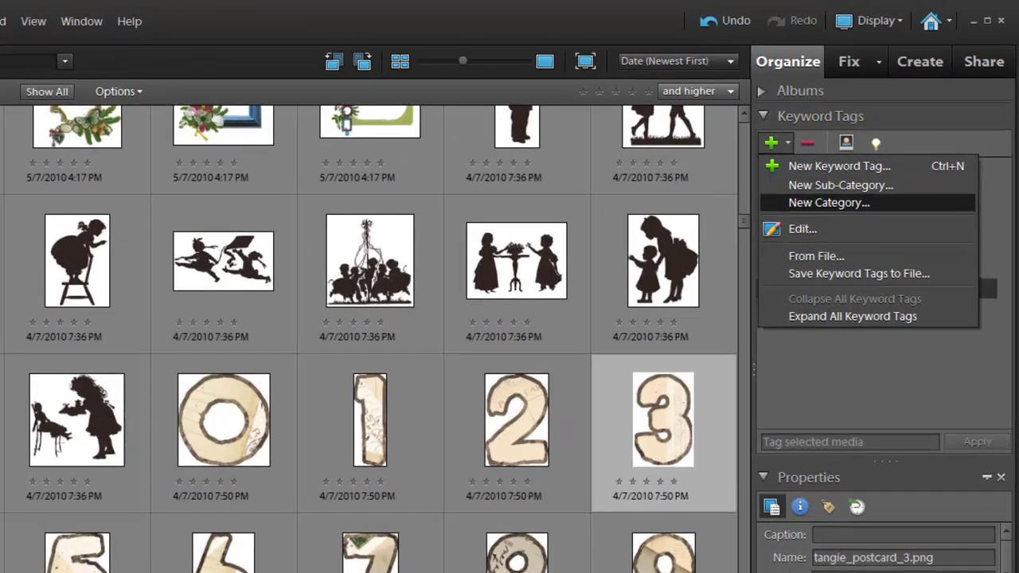
pyautogui.click(829, 202)
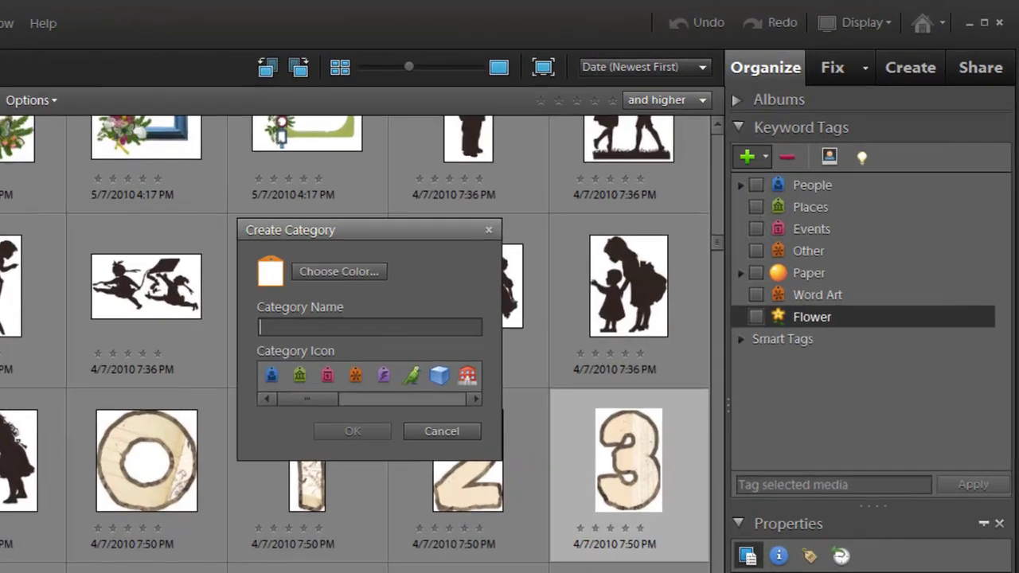
pyautogui.write('Alphas')
pyautogui.click(398, 399)
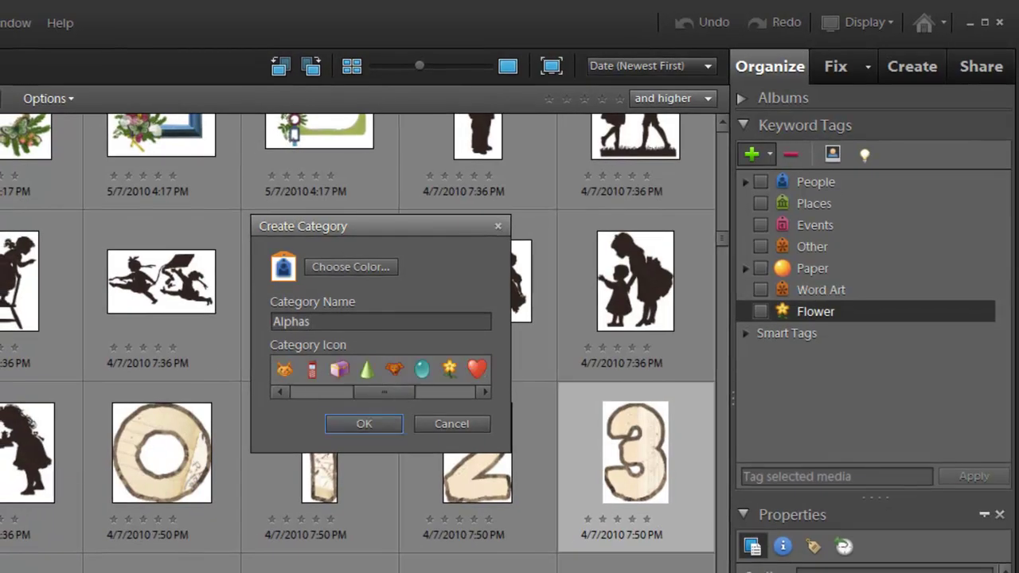
pyautogui.press('Return')
# Select the whole postcard alphabet from the number 0 through the letter c and apply the Alphas tag to it
pyautogui.click(147, 460)
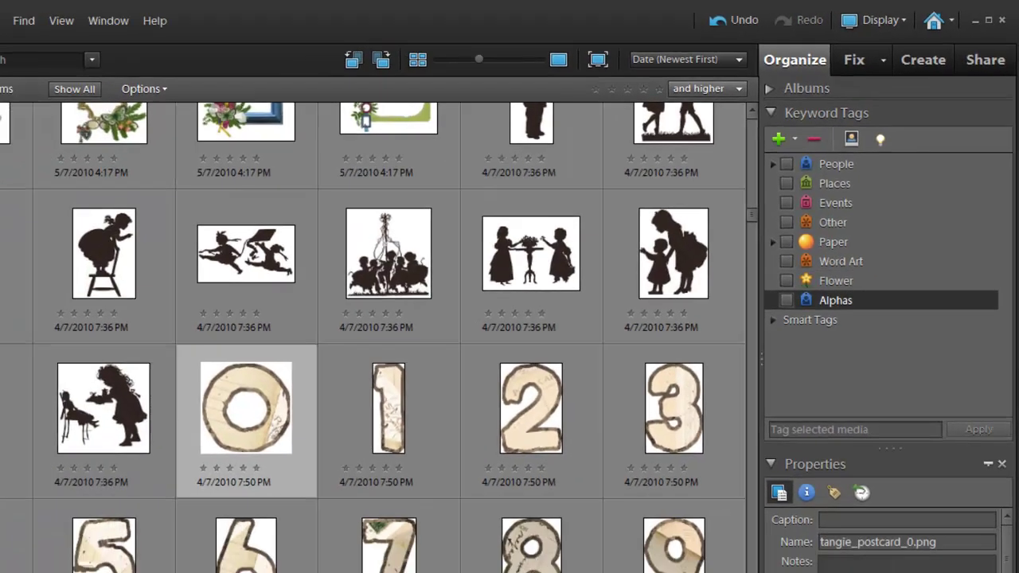
pyautogui.scroll(-5, 388, 332)
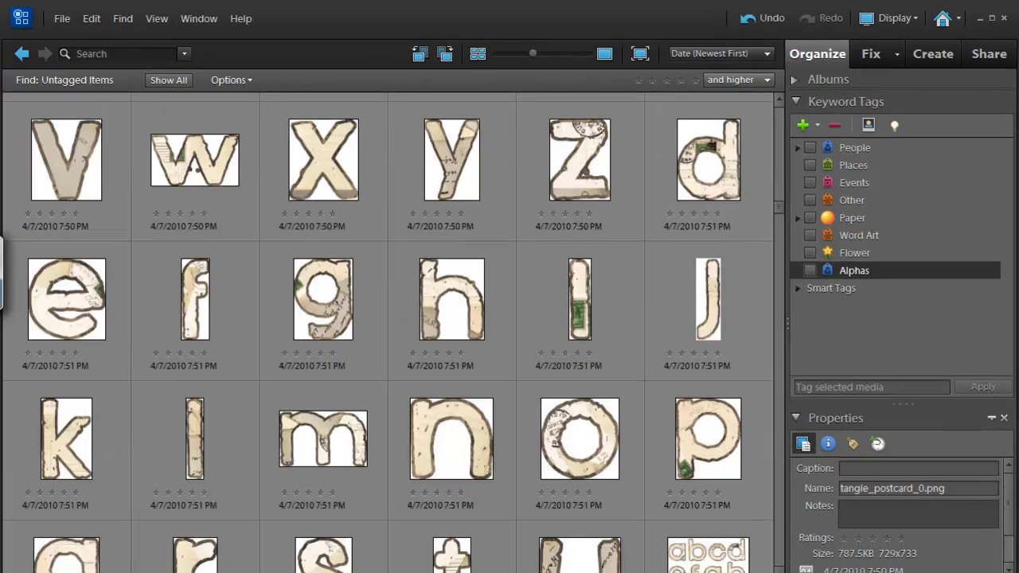
pyautogui.scroll(-5, 388, 332)
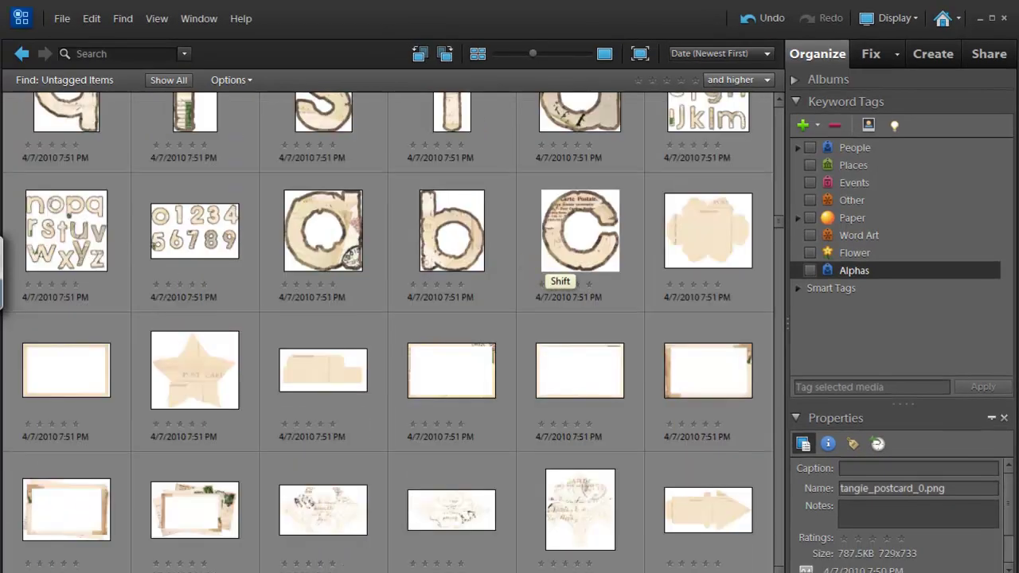
pyautogui.keyDown('shift'); pyautogui.click(561, 270); pyautogui.keyUp('shift')
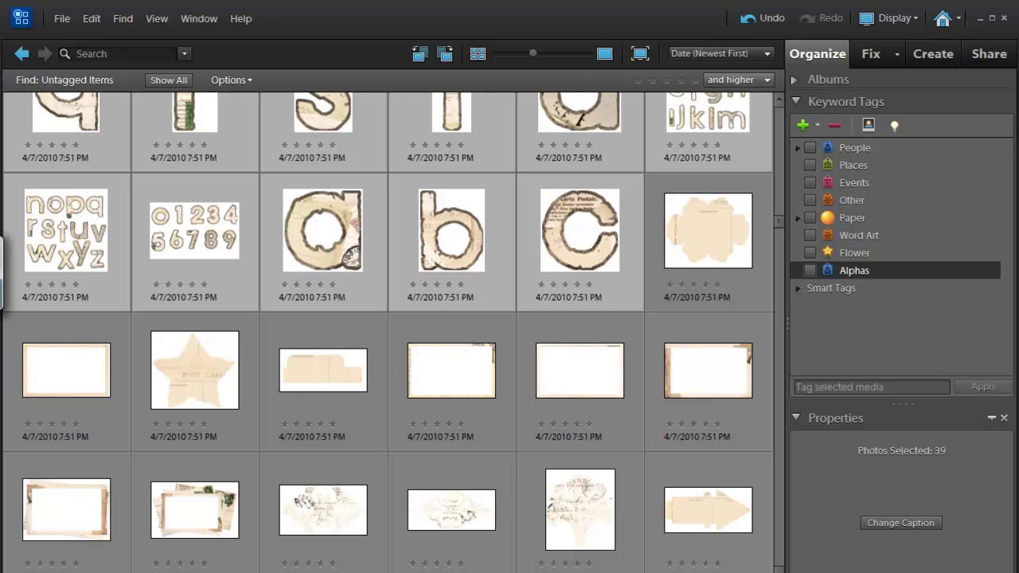
pyautogui.moveTo(854, 270); pyautogui.dragTo(580, 230)
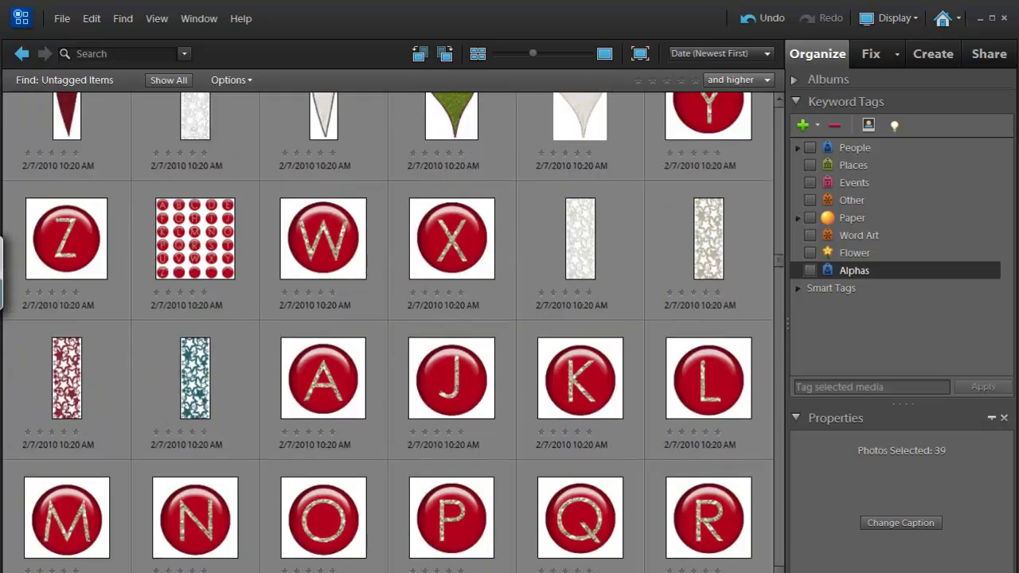
# Select the red button alphabet from Y through I, leaving out the four patterned strips, and apply the Alphas tag to it
pyautogui.click(477, 53)
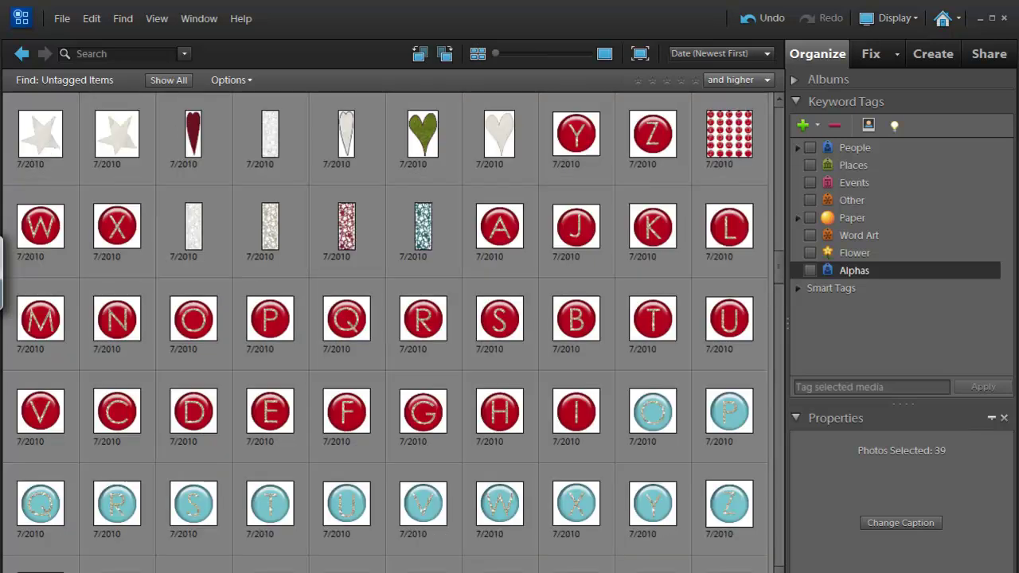
pyautogui.click(576, 133)
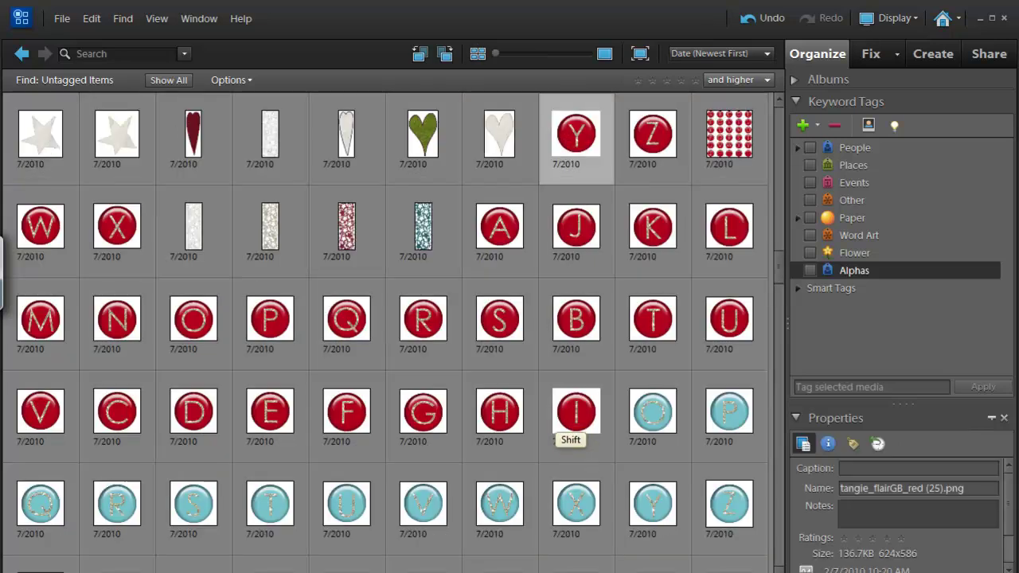
pyautogui.keyDown('shift'); pyautogui.click(577, 414); pyautogui.keyUp('shift')
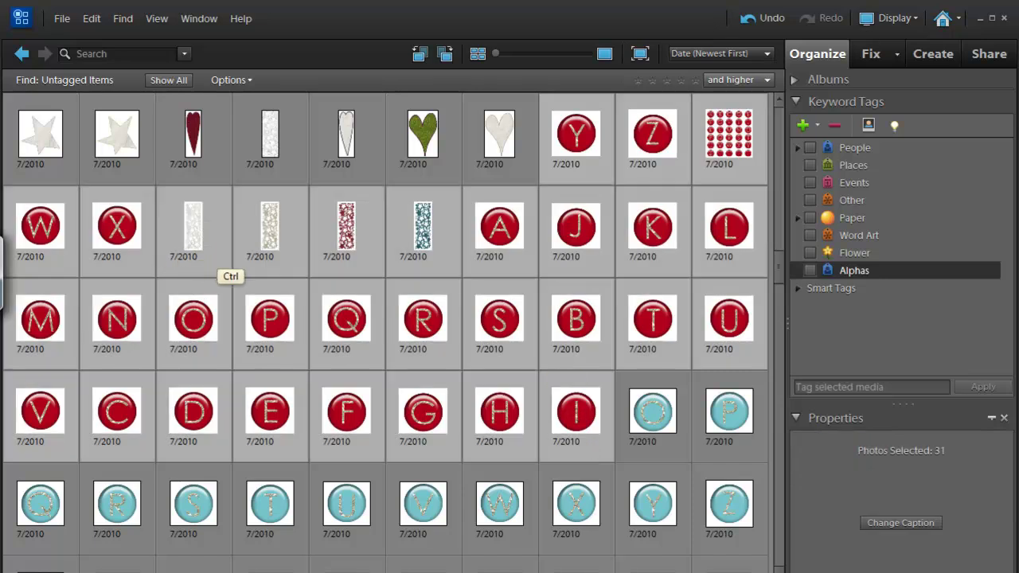
pyautogui.keyDown('ctrl'); pyautogui.click(193, 255); pyautogui.keyUp('ctrl')
pyautogui.keyDown('ctrl'); pyautogui.click(267, 259); pyautogui.keyUp('ctrl')
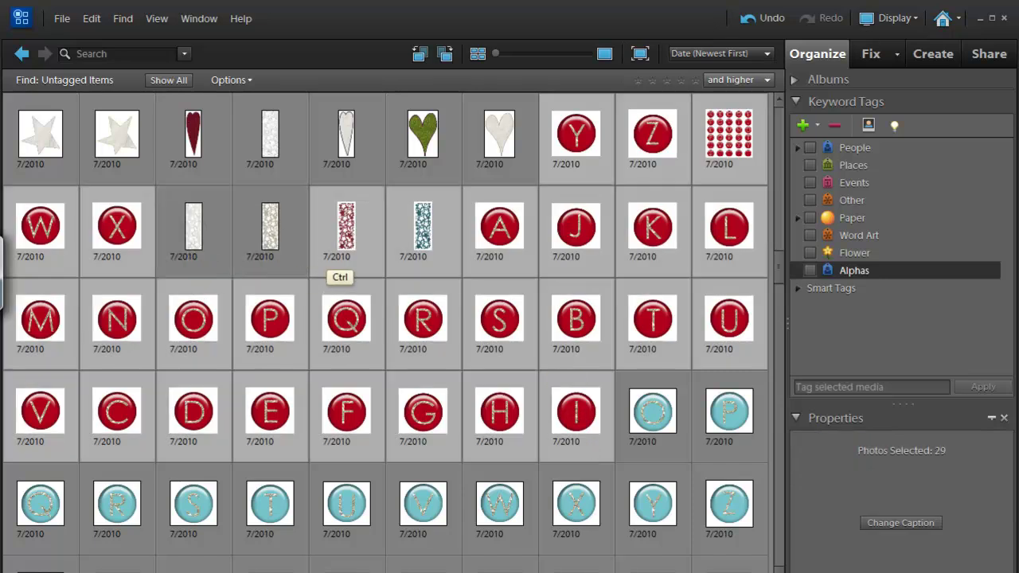
pyautogui.keyDown('ctrl'); pyautogui.click(347, 254); pyautogui.keyUp('ctrl')
pyautogui.keyDown('ctrl'); pyautogui.click(422, 255); pyautogui.keyUp('ctrl')
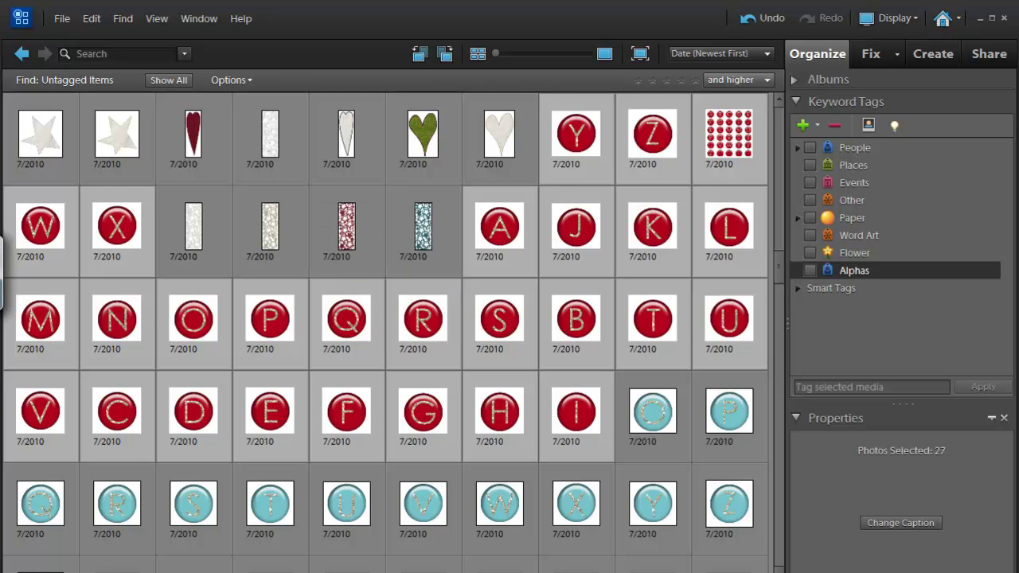
pyautogui.moveTo(855, 270); pyautogui.dragTo(729, 318)
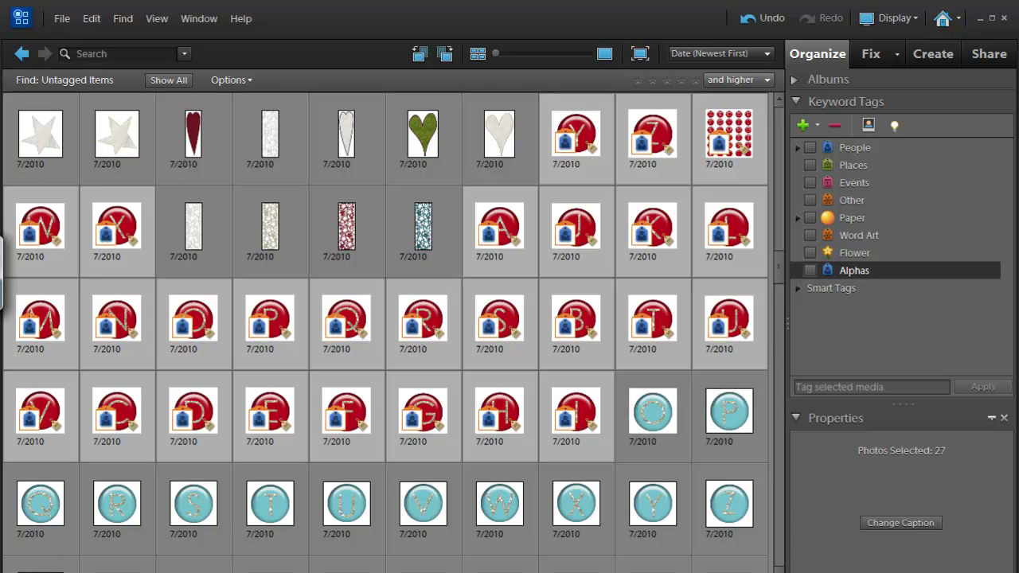
# Select the whole turquoise button alphabet from the letter O through the letter I, including its preview sheet
pyautogui.click(653, 411)
pyautogui.scroll(-3, 350, 402)
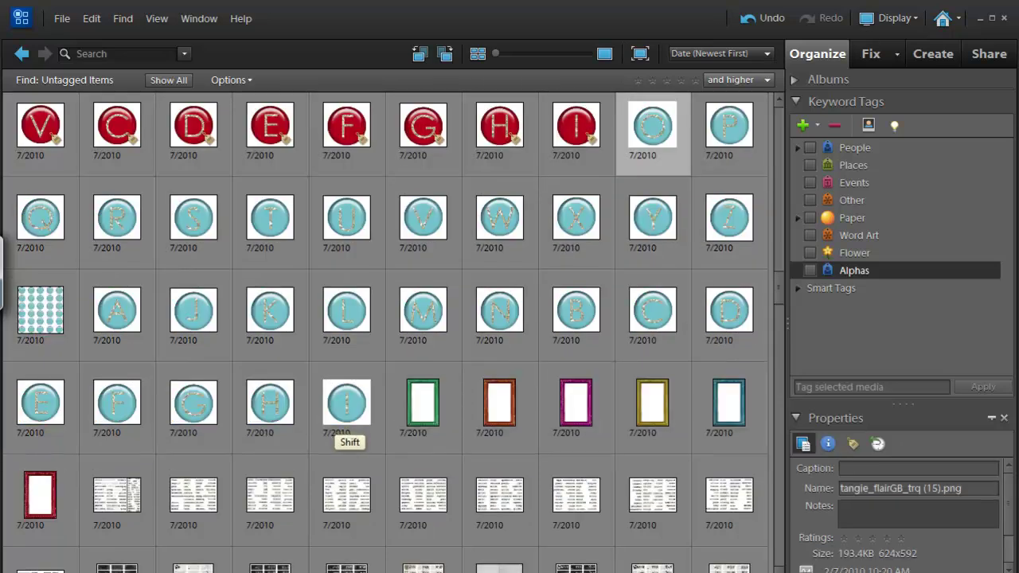
pyautogui.keyDown('shift'); pyautogui.click(346, 402); pyautogui.keyUp('shift')
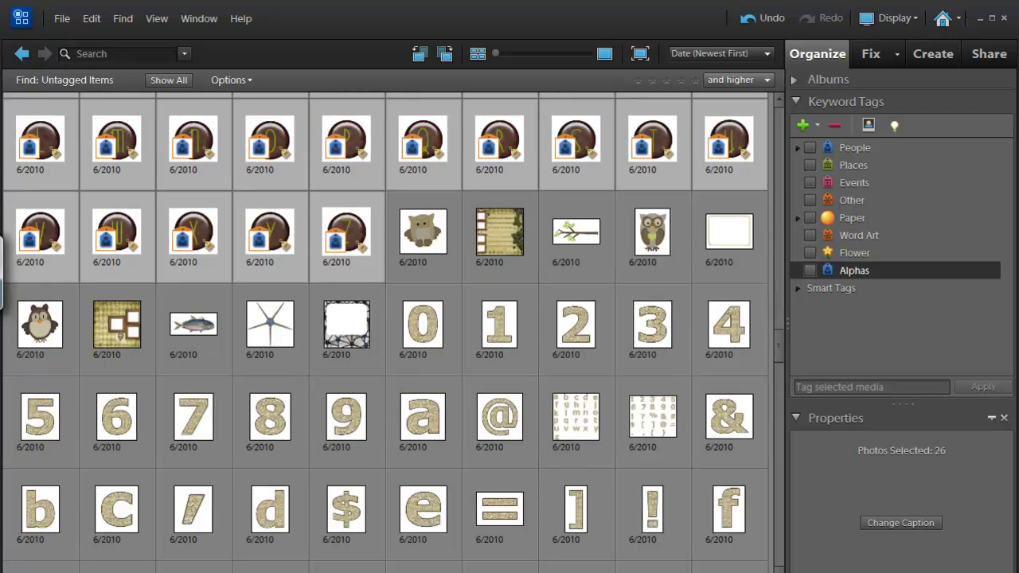
# Stack the selected brown button alphabet from A through Z into a single photo stack
pyautogui.moveTo(779, 346); pyautogui.dragTo(779, 326)
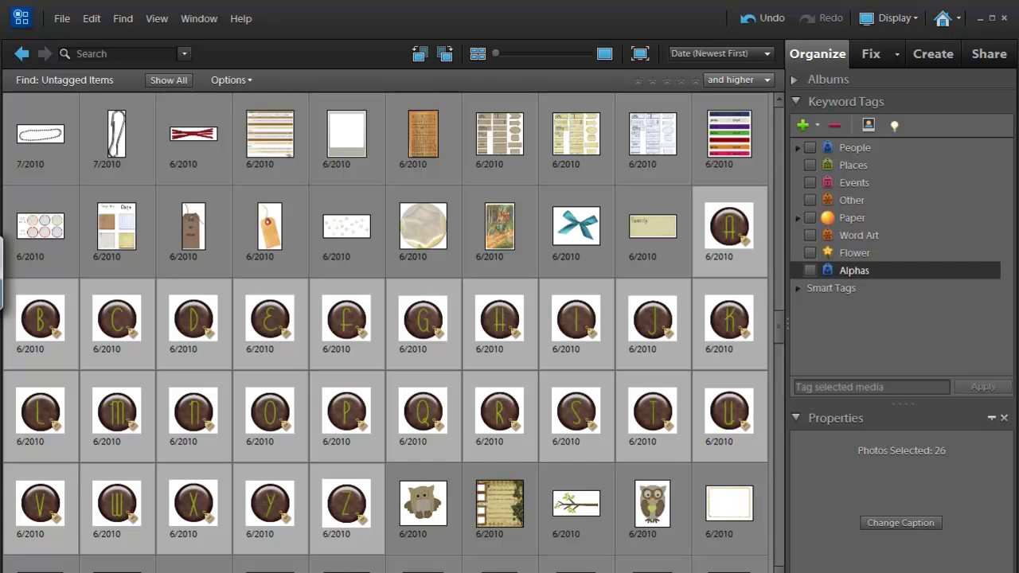
pyautogui.rightClick(721, 230)
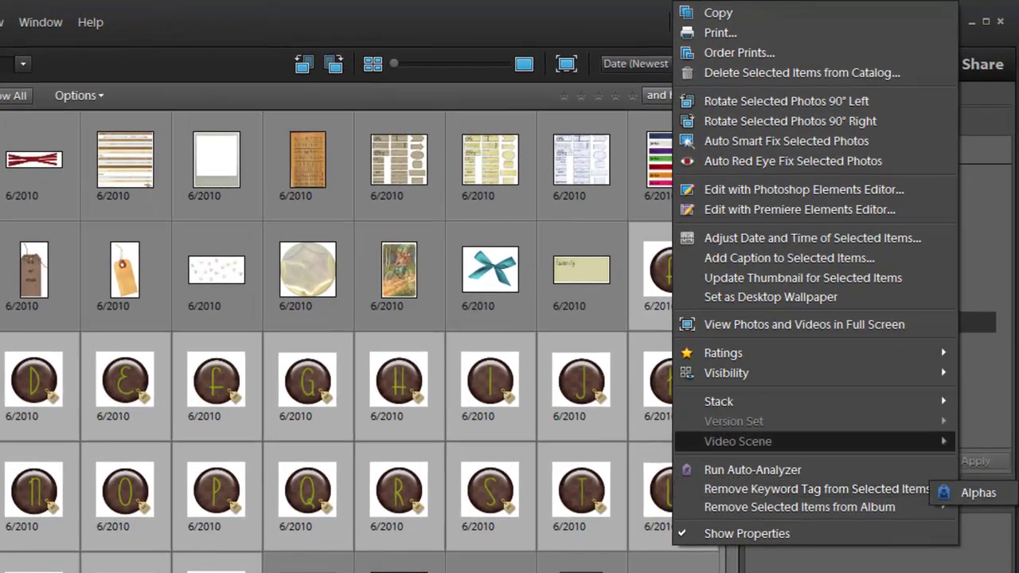
pyautogui.moveTo(764, 380)
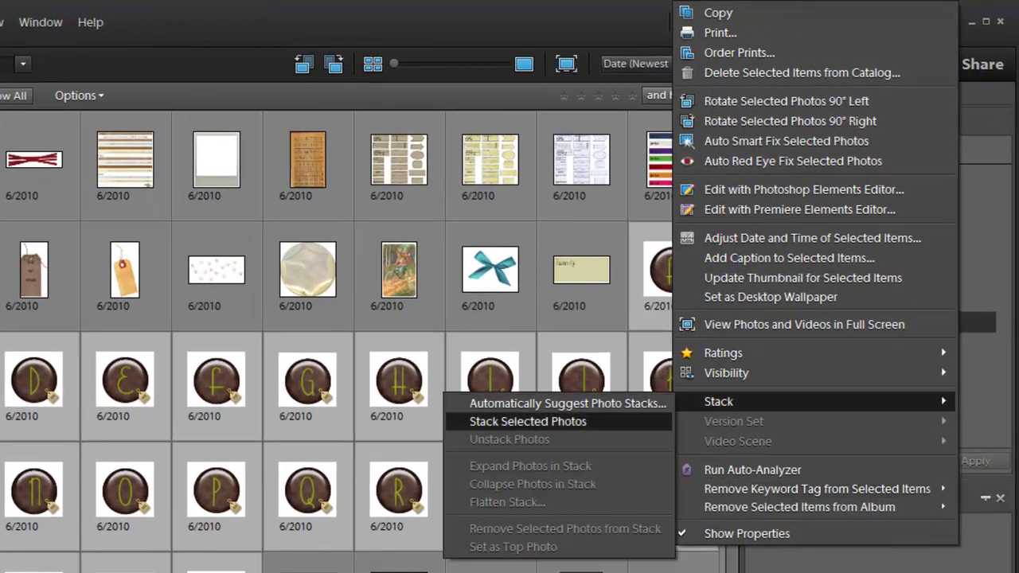
pyautogui.click(528, 421)
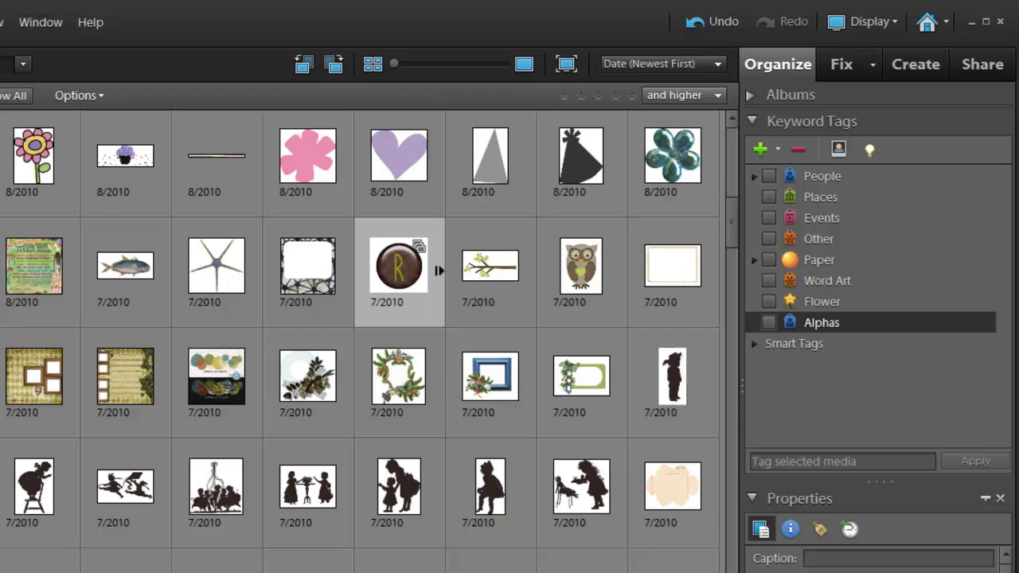
# Show only the items tagged Alphas and stack the red button alphabet from Y through I, including its preview sheet
pyautogui.click(768, 322)
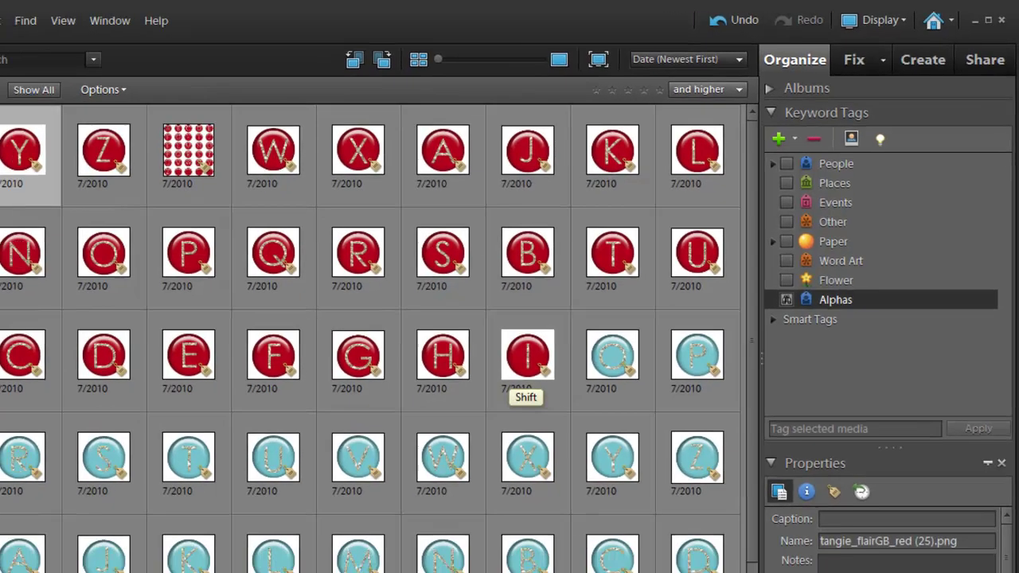
pyautogui.keyDown('shift'); pyautogui.click(491, 381); pyautogui.keyUp('shift')
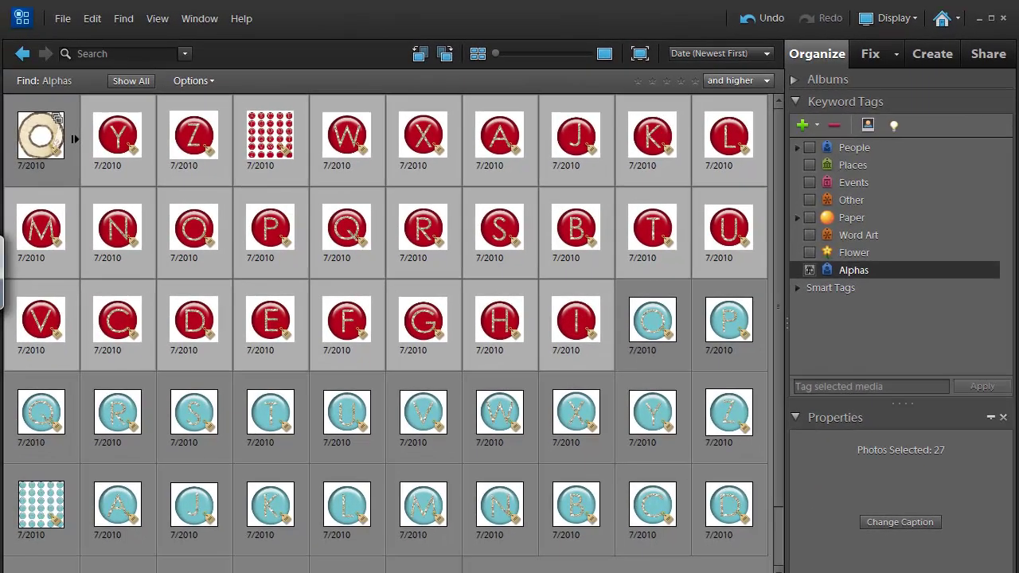
pyautogui.rightClick(116, 128)
pyautogui.moveTo(295, 460)
pyautogui.click(422, 476)
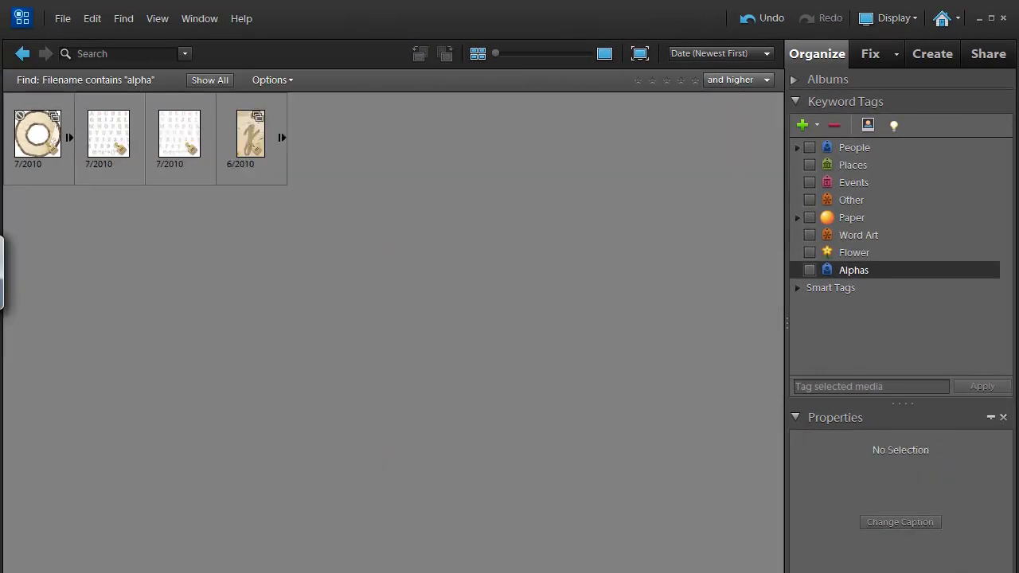
# Show only the untagged items in the catalog
pyautogui.hotkey('ctrl', 'shift', 'q')
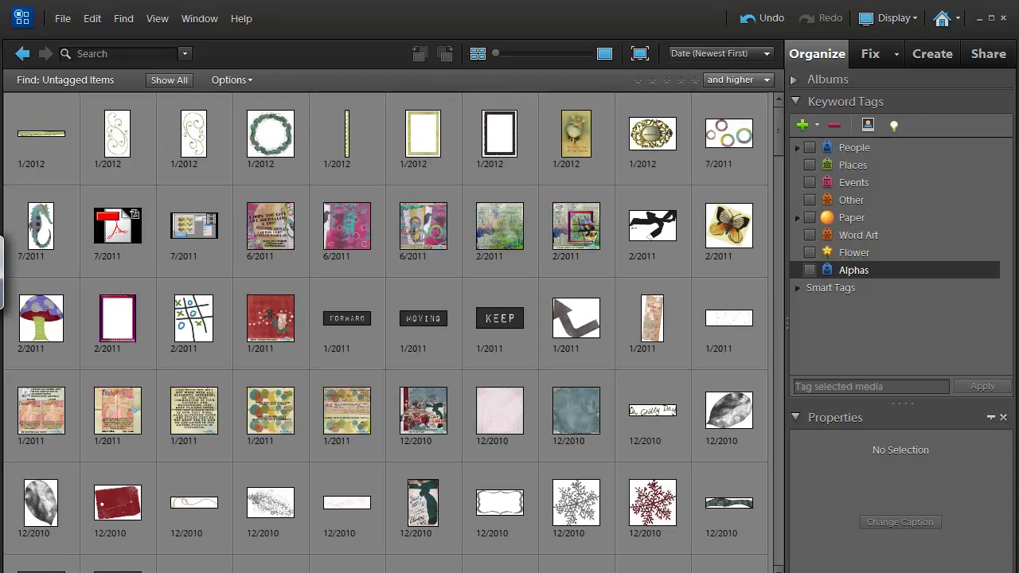